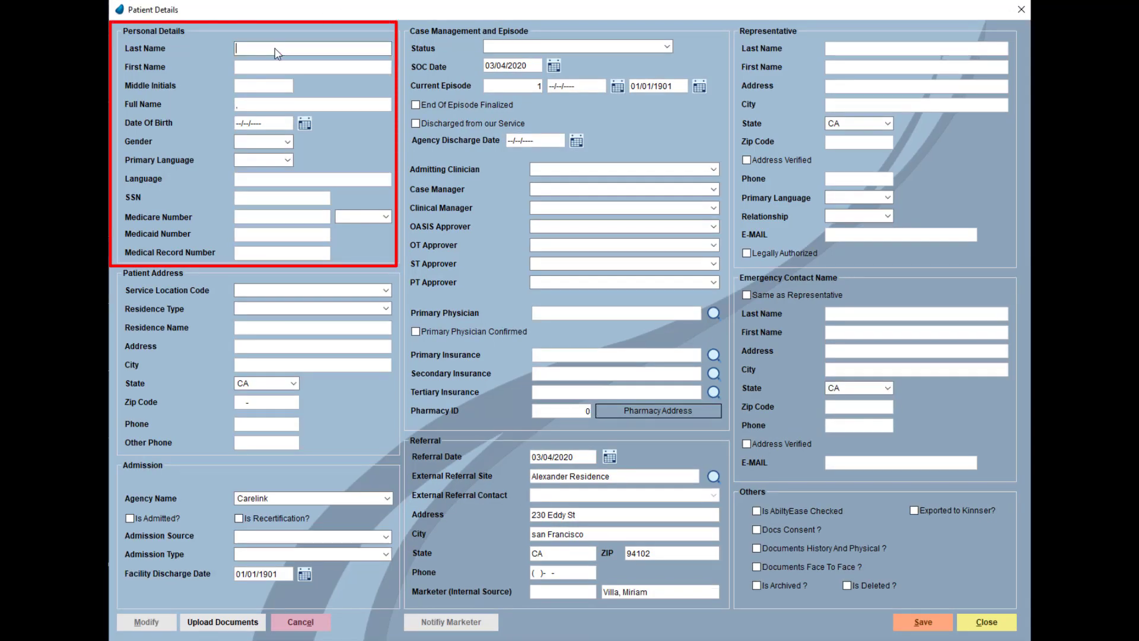
- Enter the patient's last name, first name, middle initial and birth date 01/05/1950
text(Doe)
key(Tab)
text(Jane)
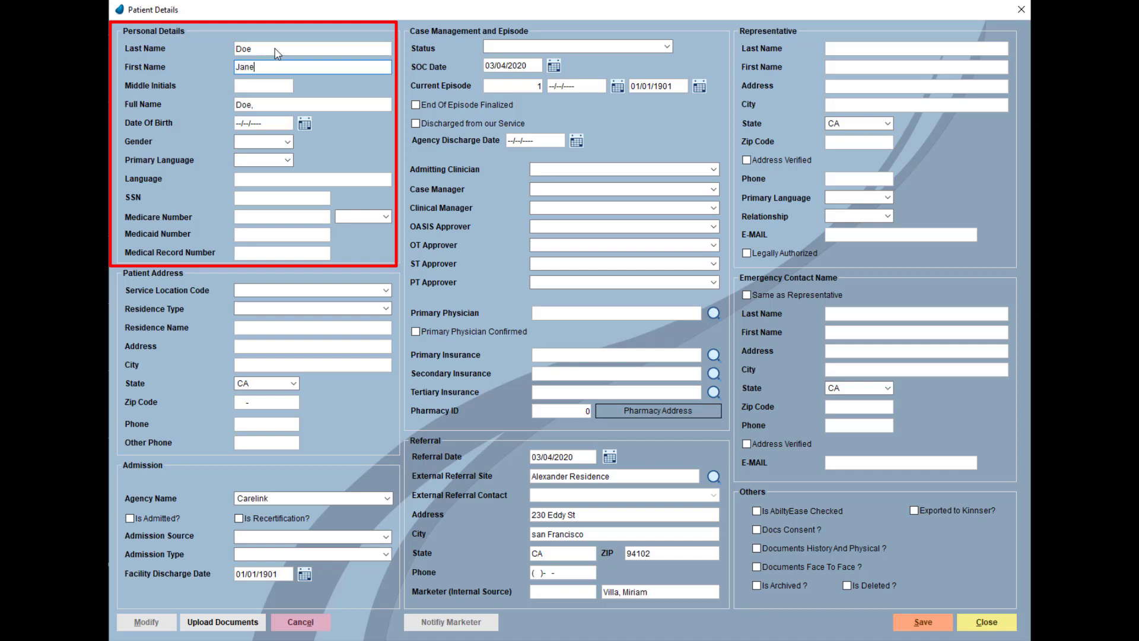
key(Tab)
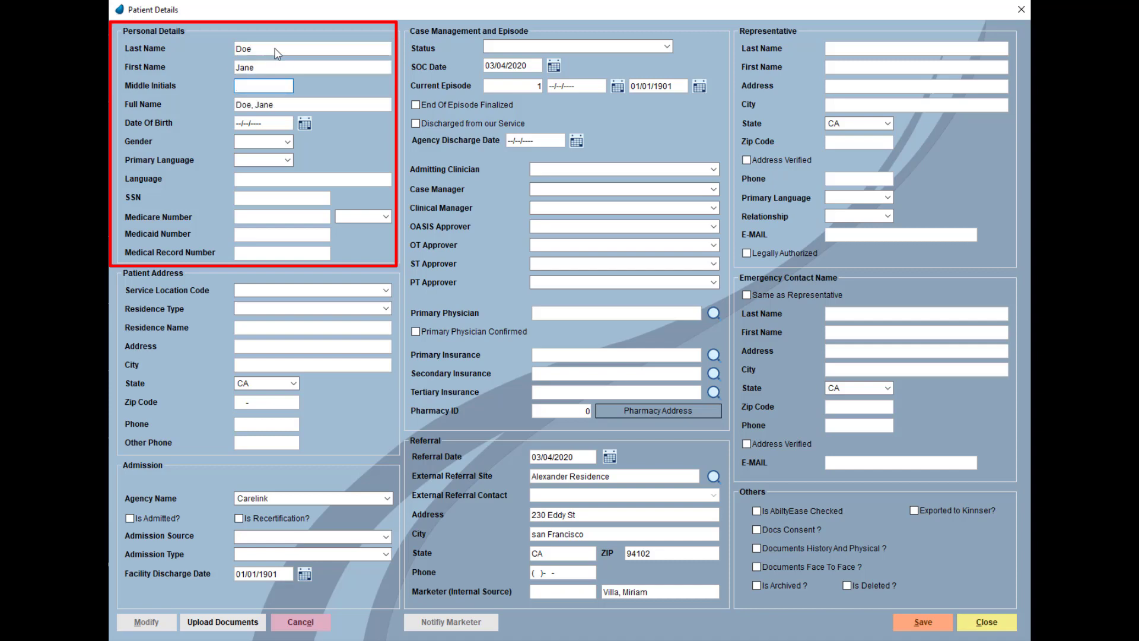
text(M)
key(Tab)
text(01)
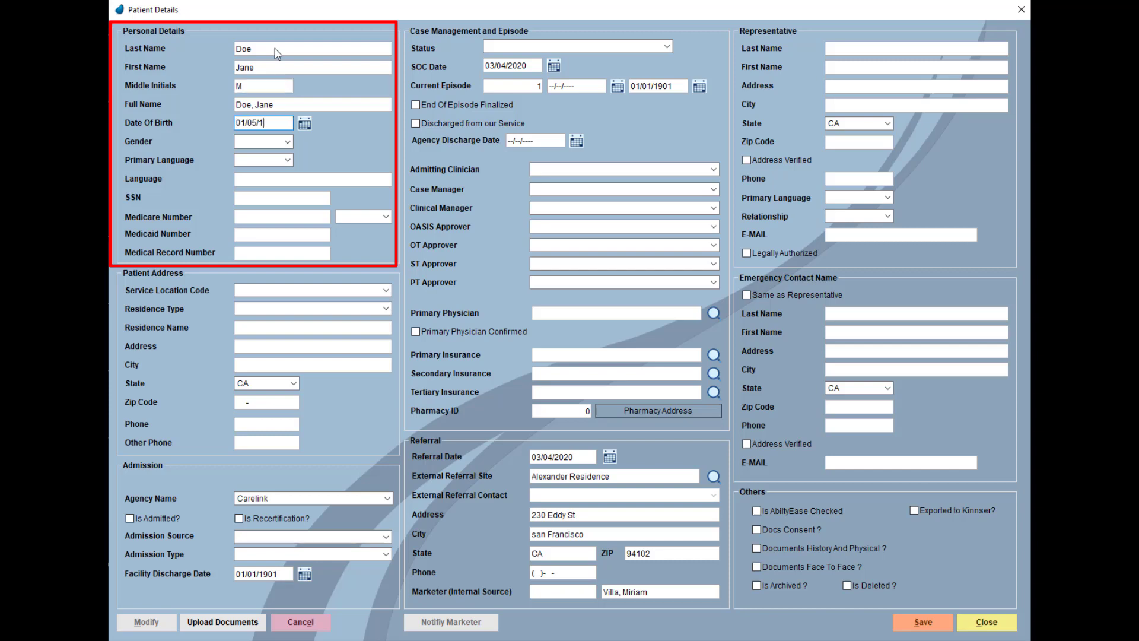
text(950)
- Set gender to Female, primary language to English and other language to Mandarin
click(287, 141)
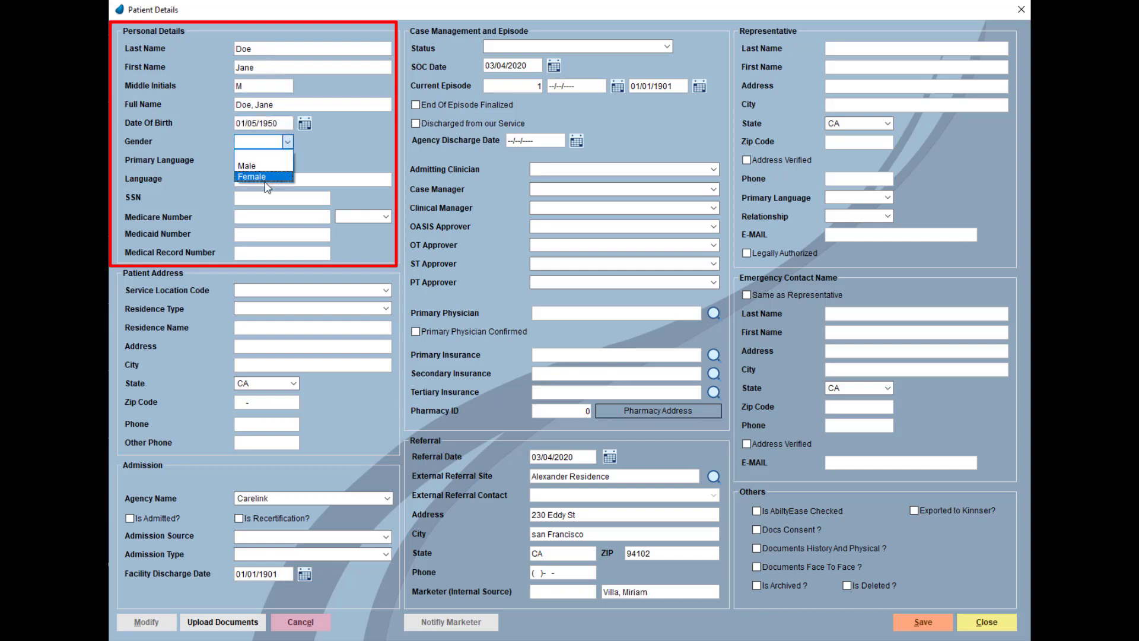
click(266, 177)
click(287, 159)
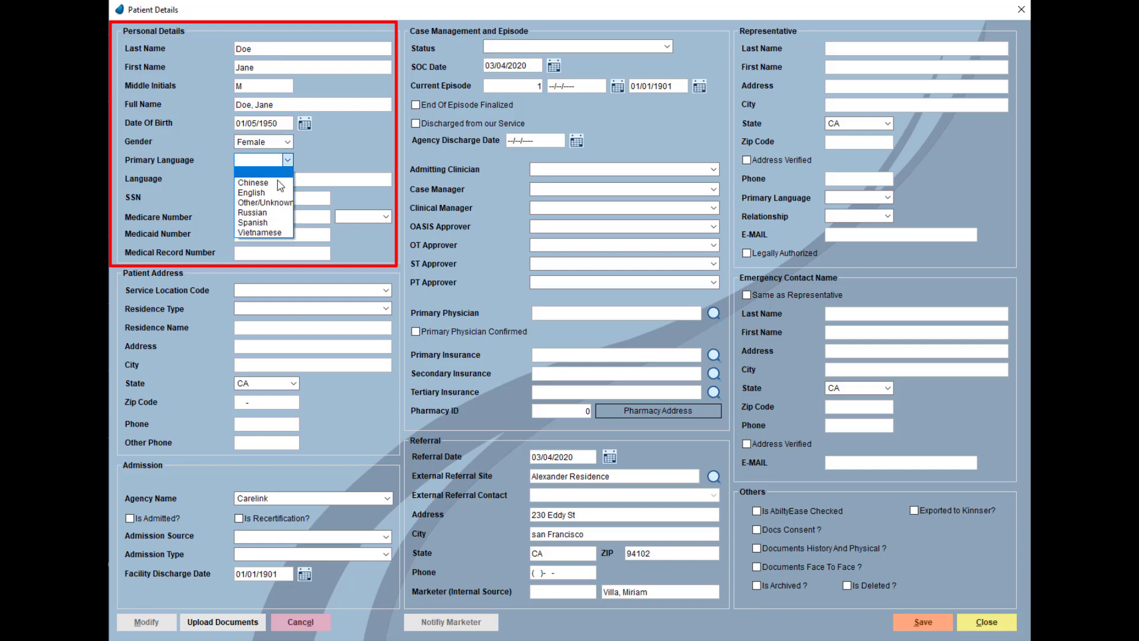
click(277, 193)
click(347, 181)
text(M)
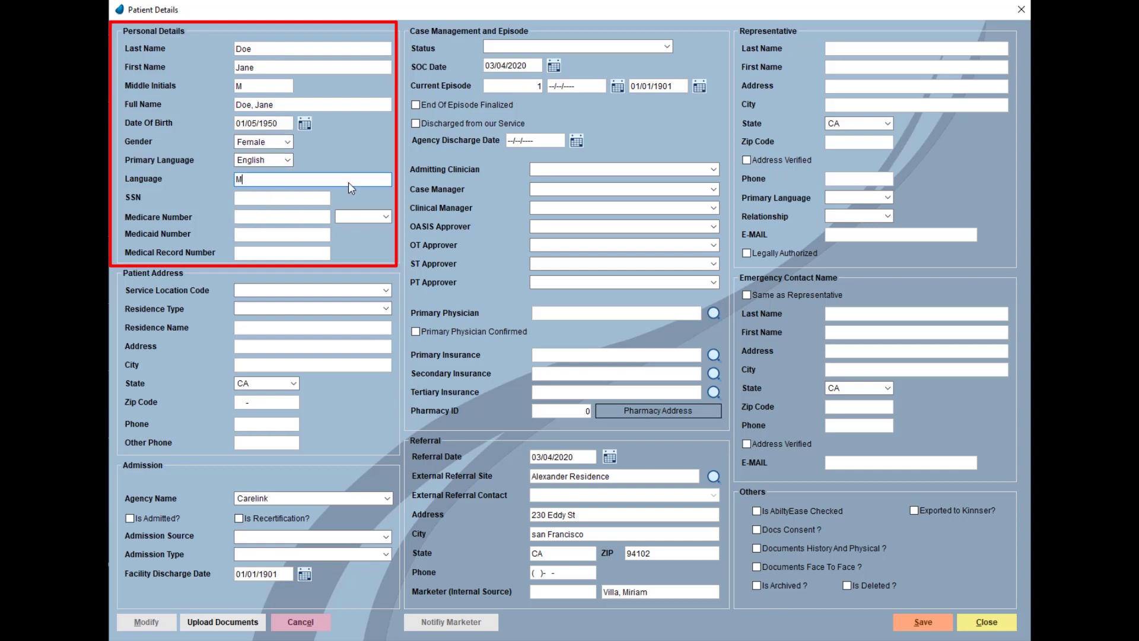
text(andarin)
- Enter the patient's Social Security number and Medicare number
key(Tab)
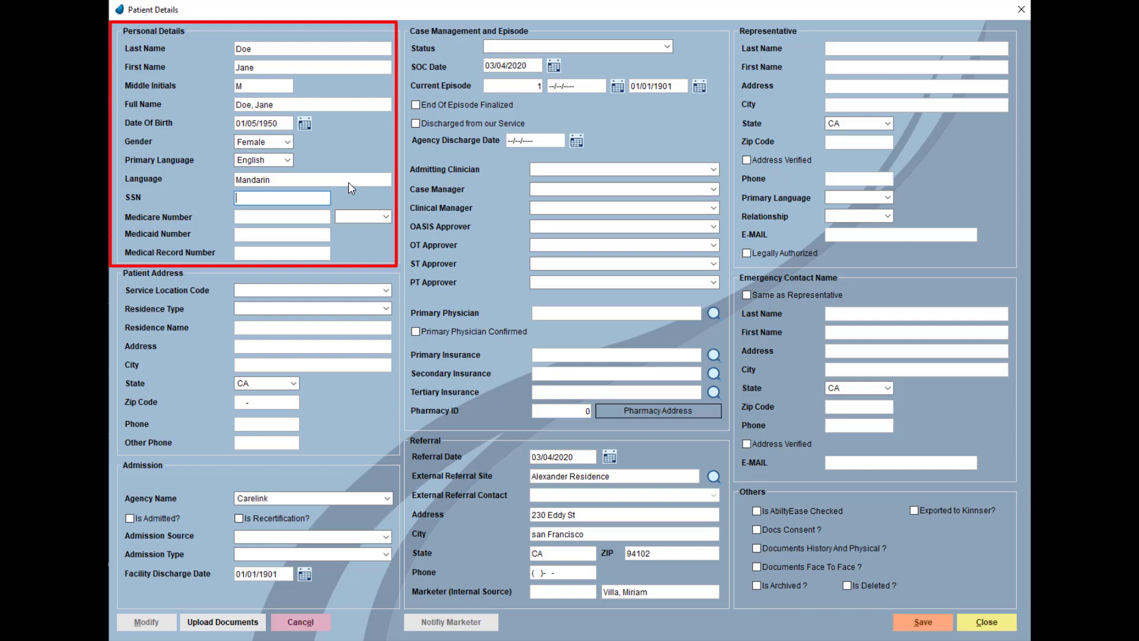
text(555-55-555)
key(Tab)
text(q)
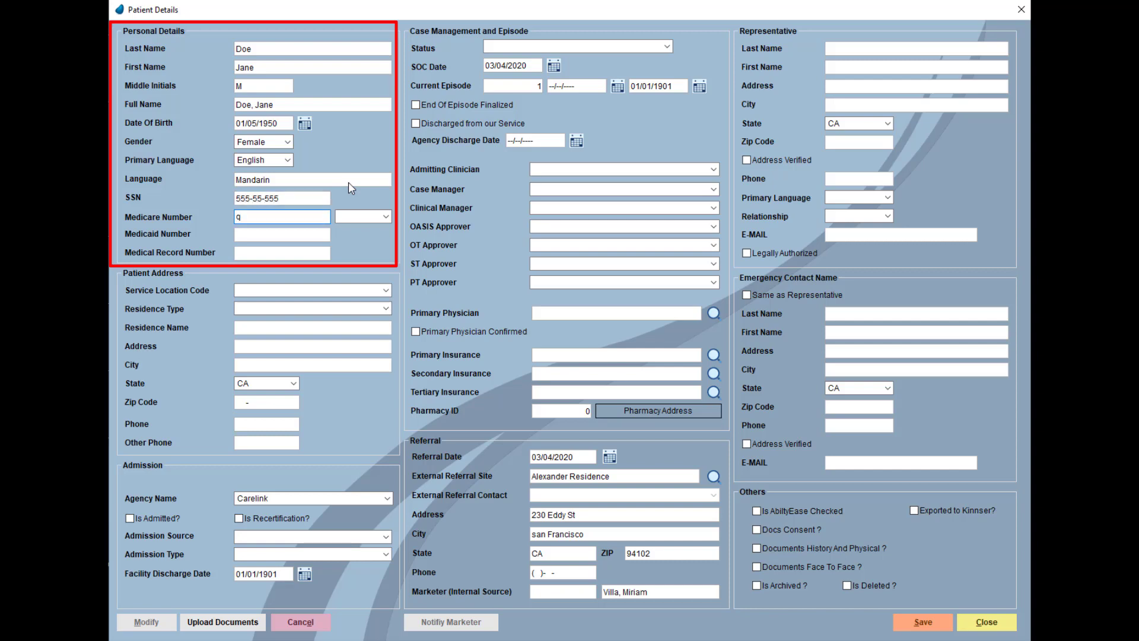
text(s32qw32)
key(Tab)
key(Tab)
key(Tab)
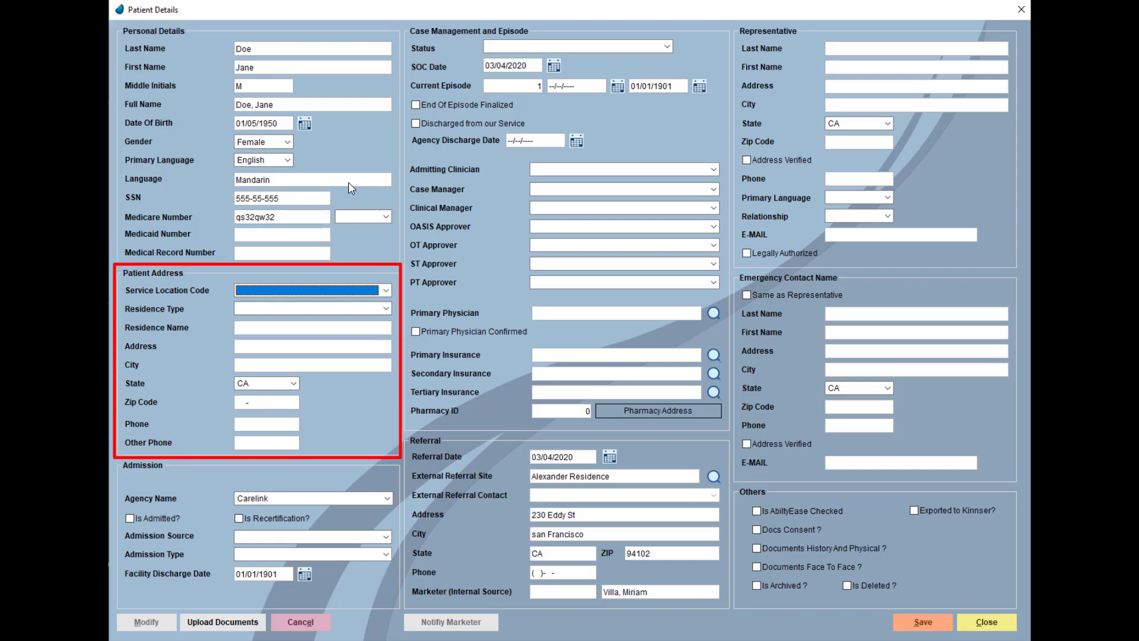
- Choose service location Q5001 and residence type Home, naming the residence 'Daughter's Home'
click(386, 291)
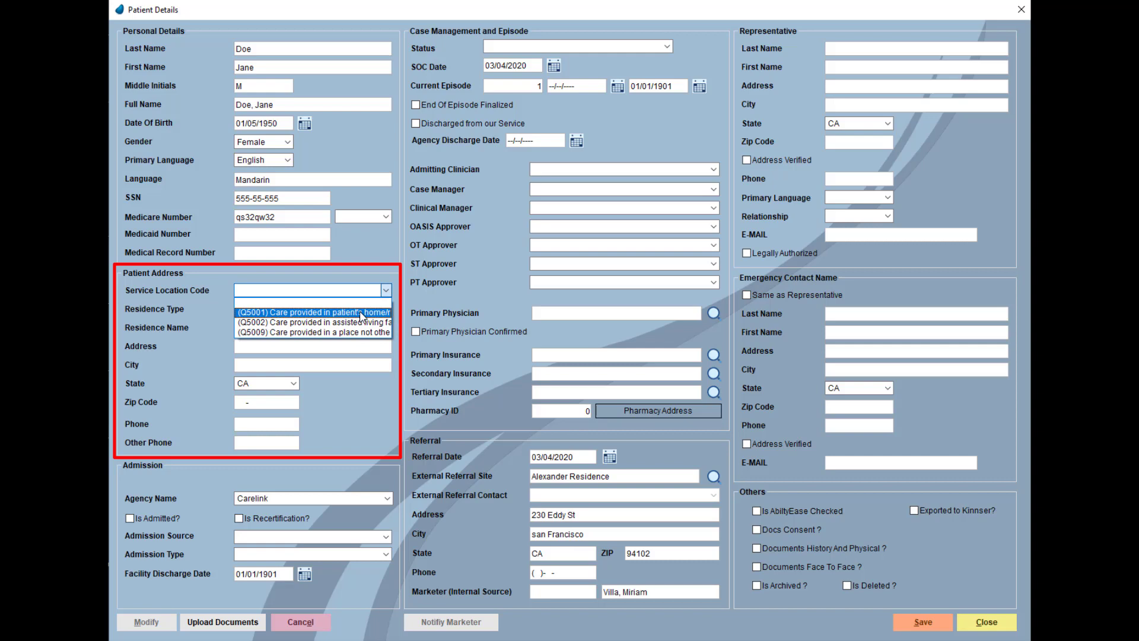
click(361, 314)
click(292, 309)
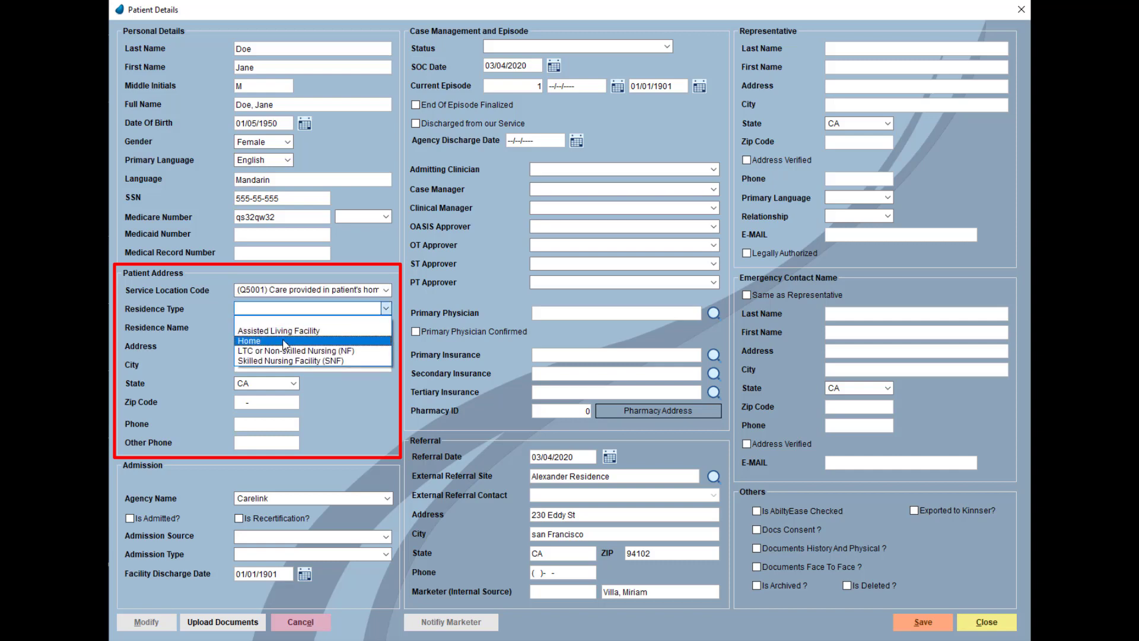
click(285, 341)
click(274, 330)
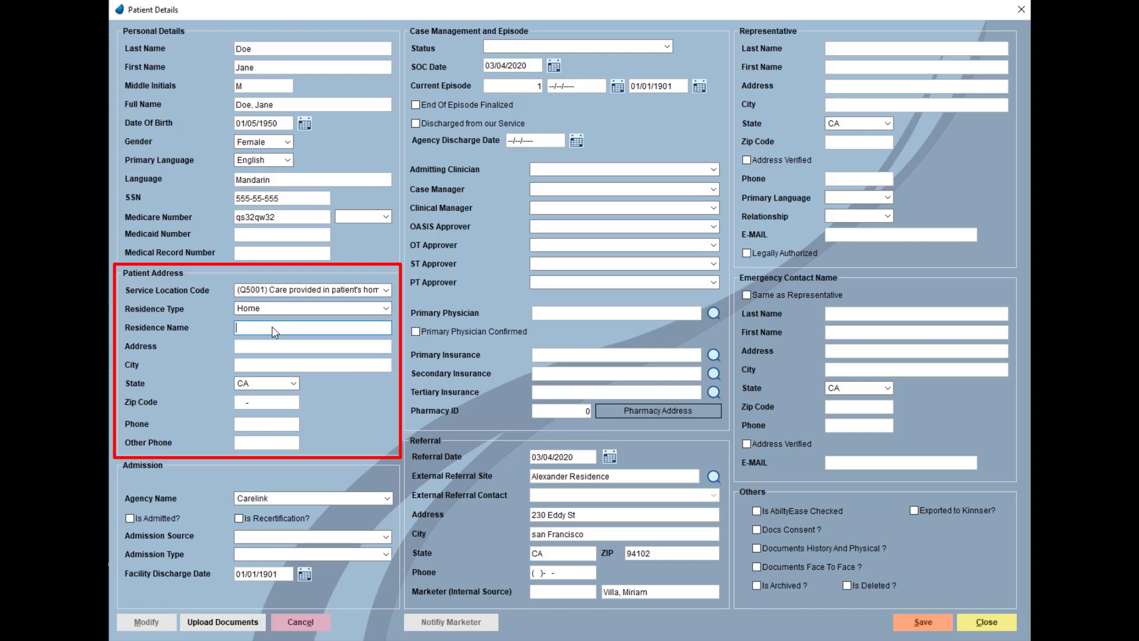
text(Daughter's Home)
- Enter the patient's street address, city, zip code and phone number
click(304, 348)
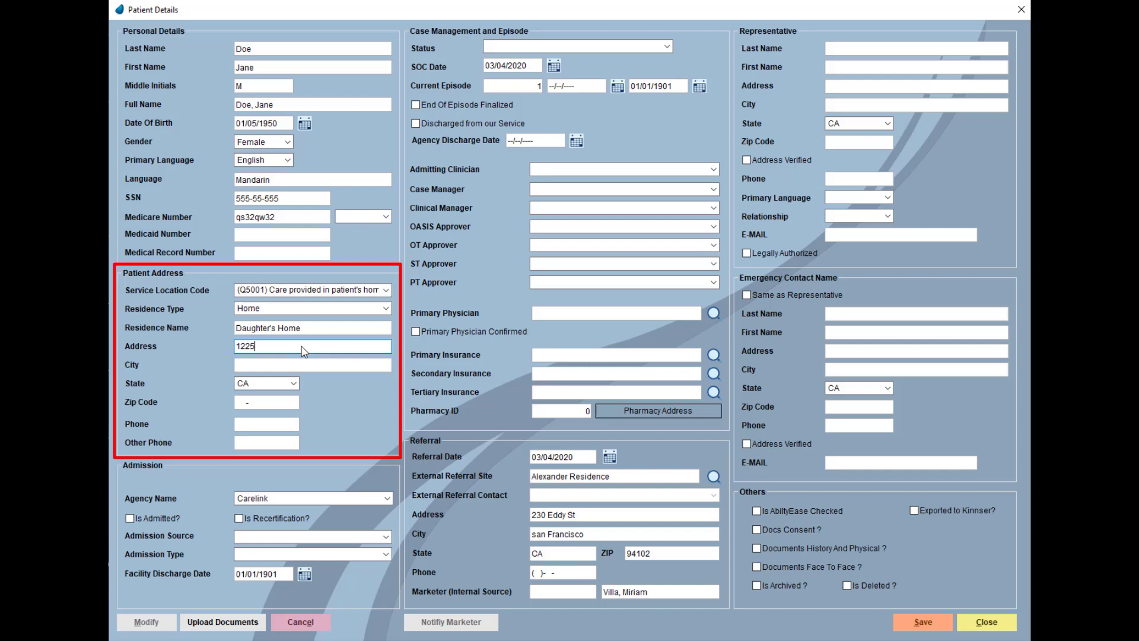
key(Tab)
text(Burlingame)
key(Tab)
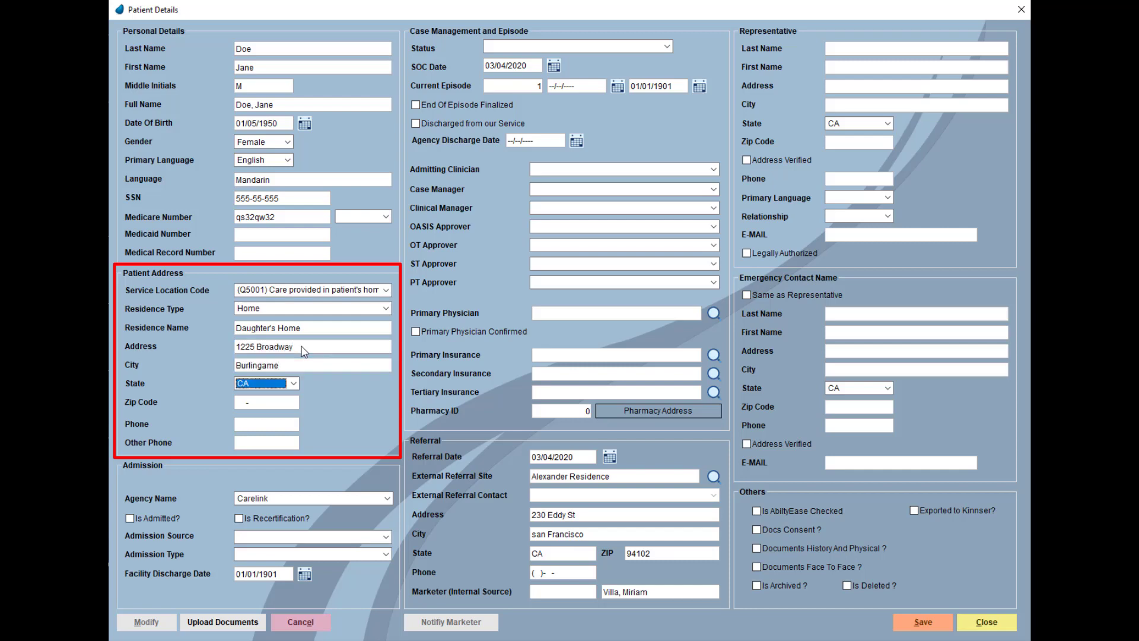
key(Tab)
text(94010)
key(Tab)
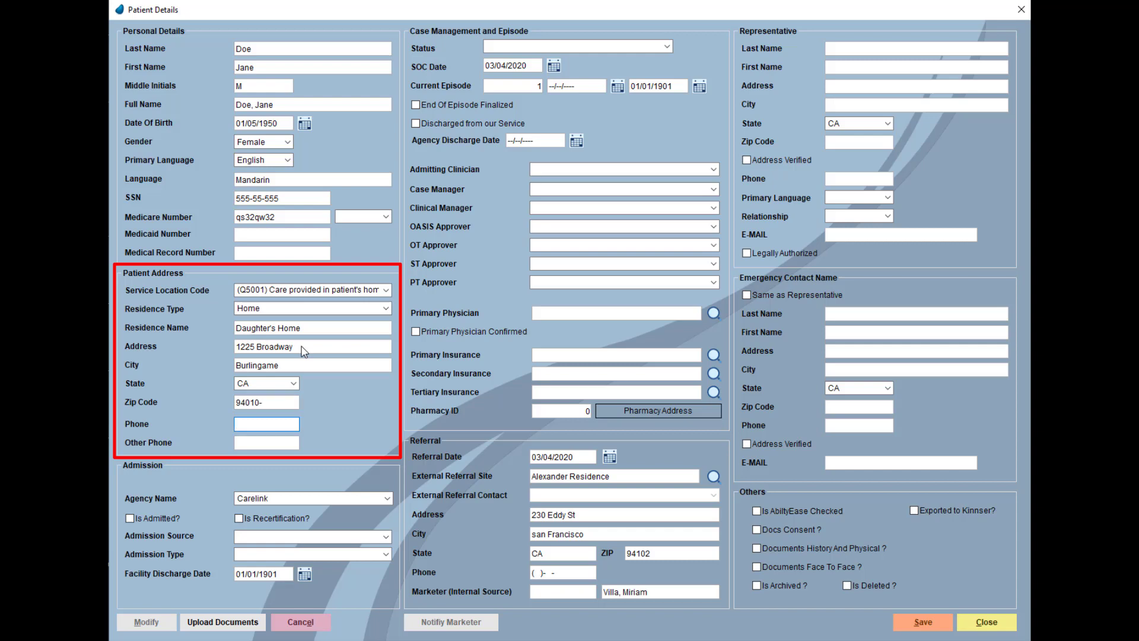
text(555)-555-5555)
key(Tab)
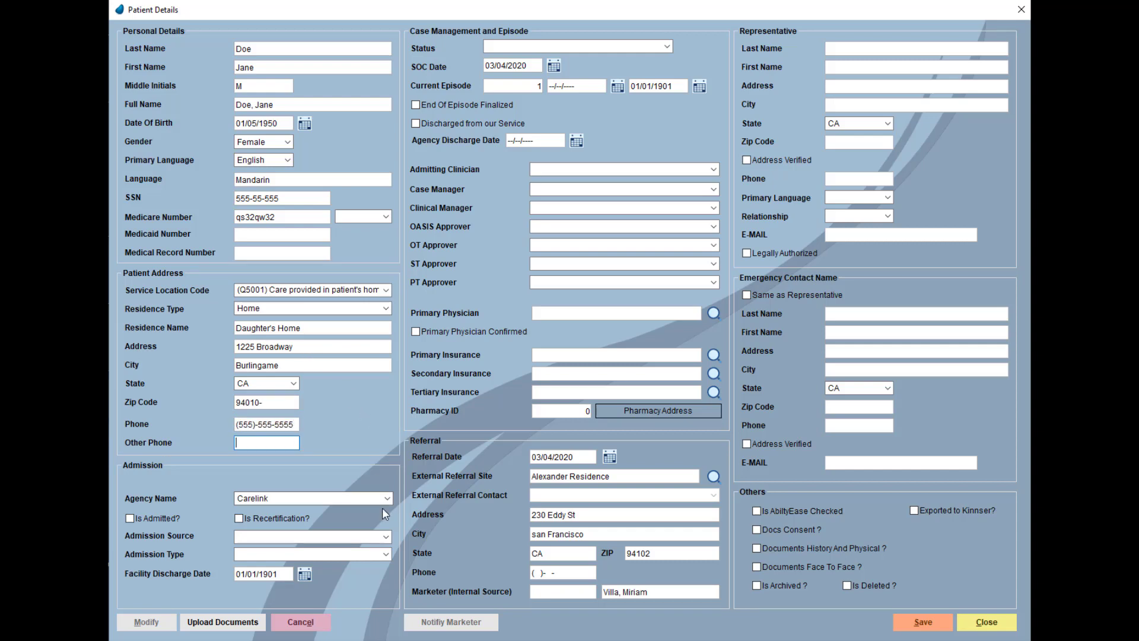
- Keep agency Carelink, set source Transfer from Hospital, type Elective, and enter discharge date 03/03/2020
click(388, 501)
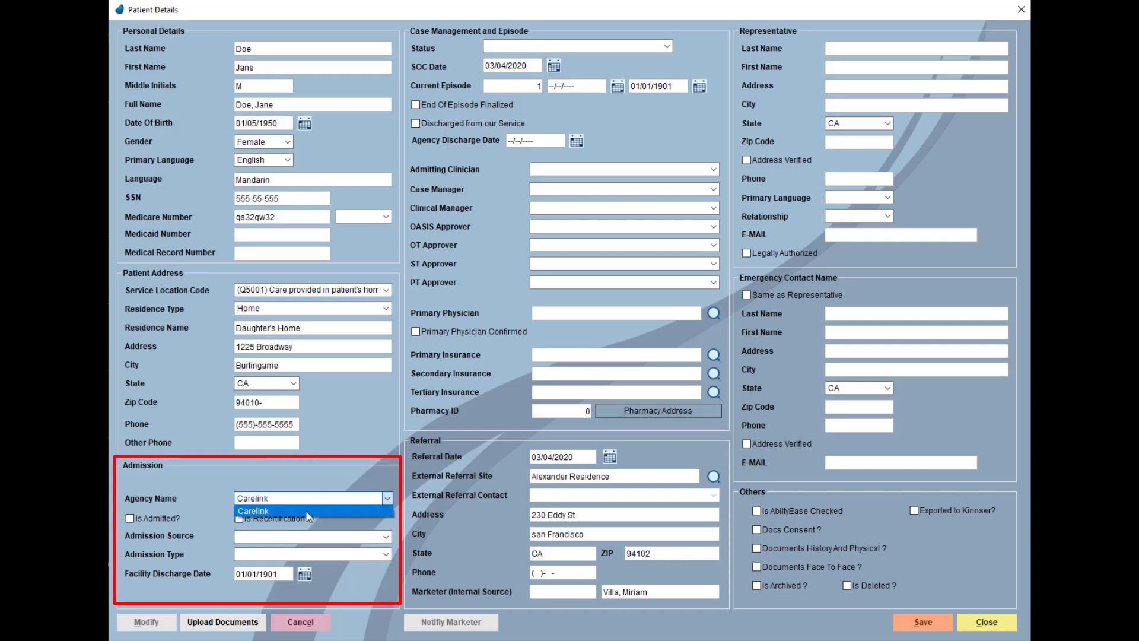
click(305, 510)
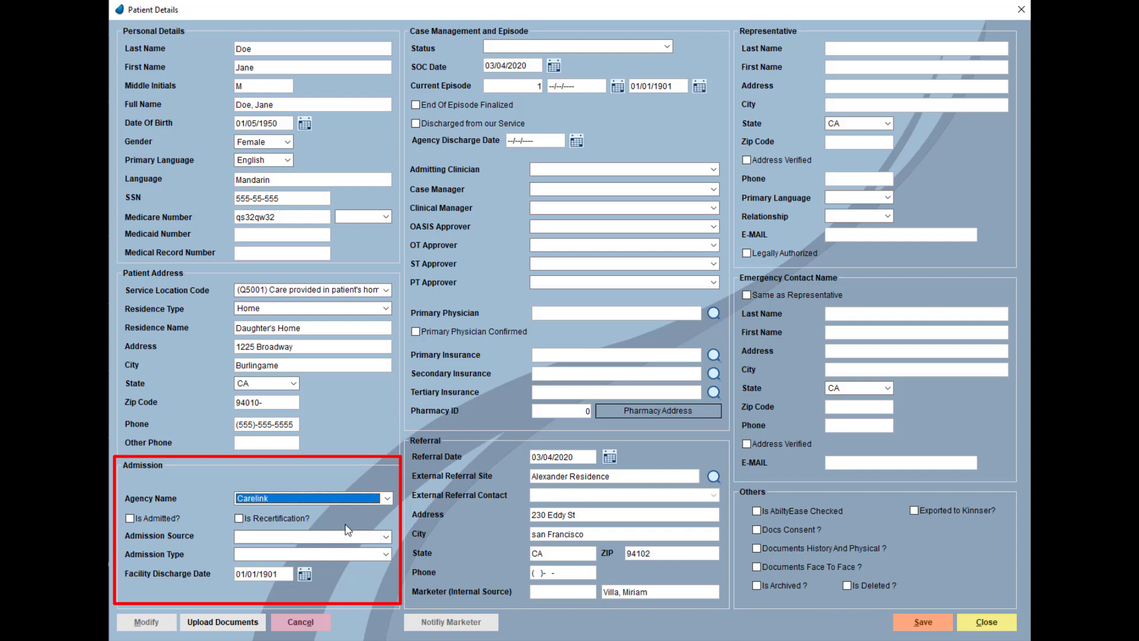
click(386, 537)
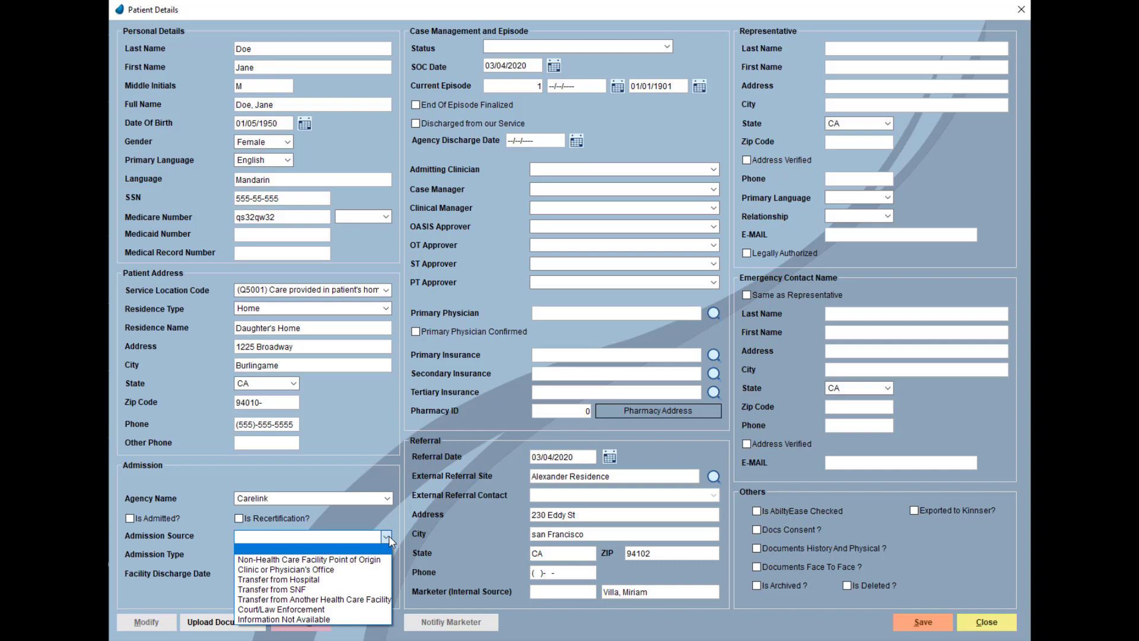
click(348, 583)
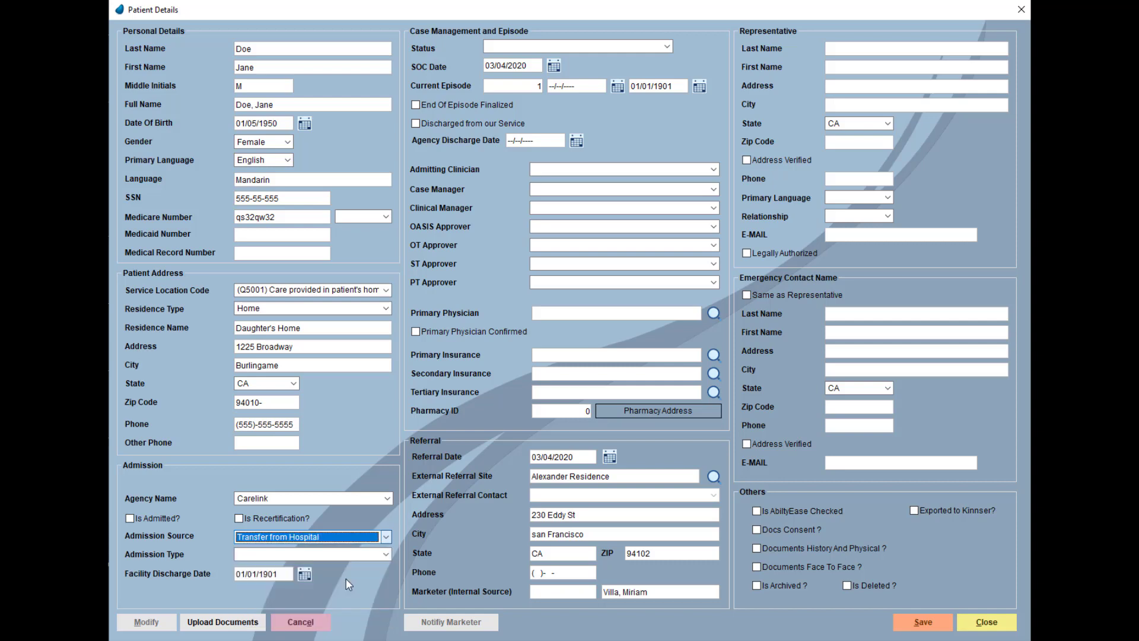
click(386, 555)
click(385, 556)
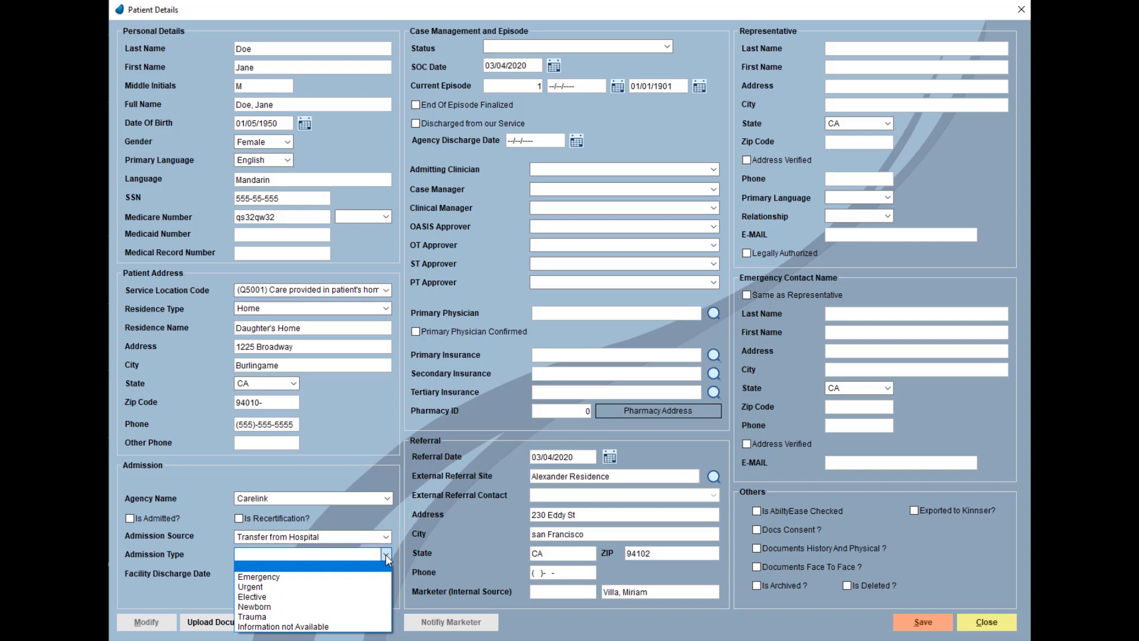
click(364, 596)
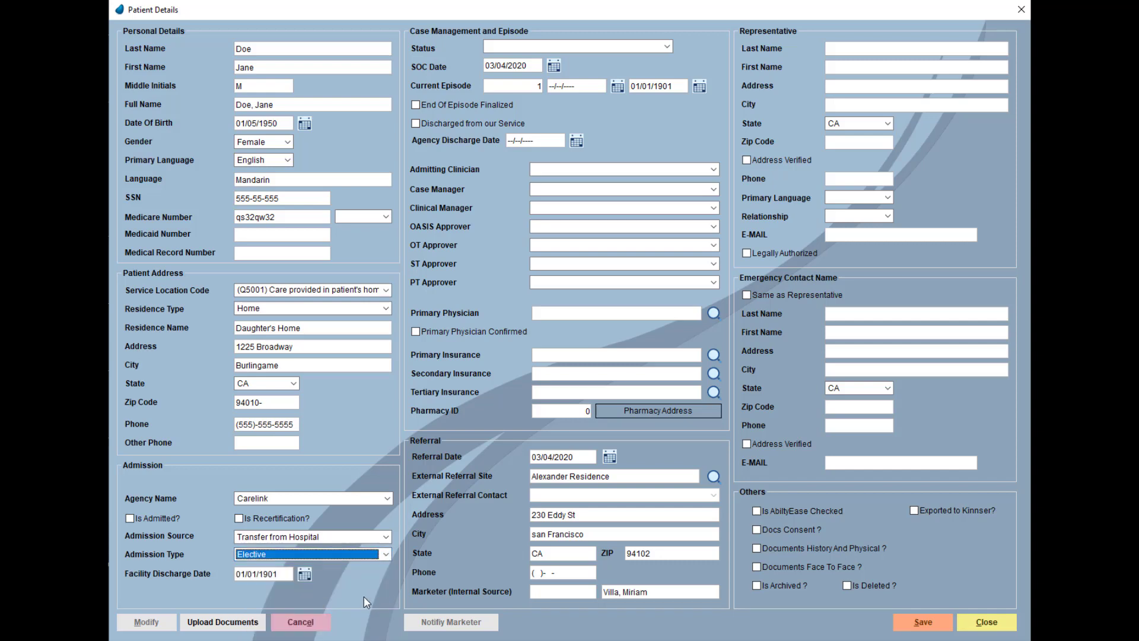
click(282, 572)
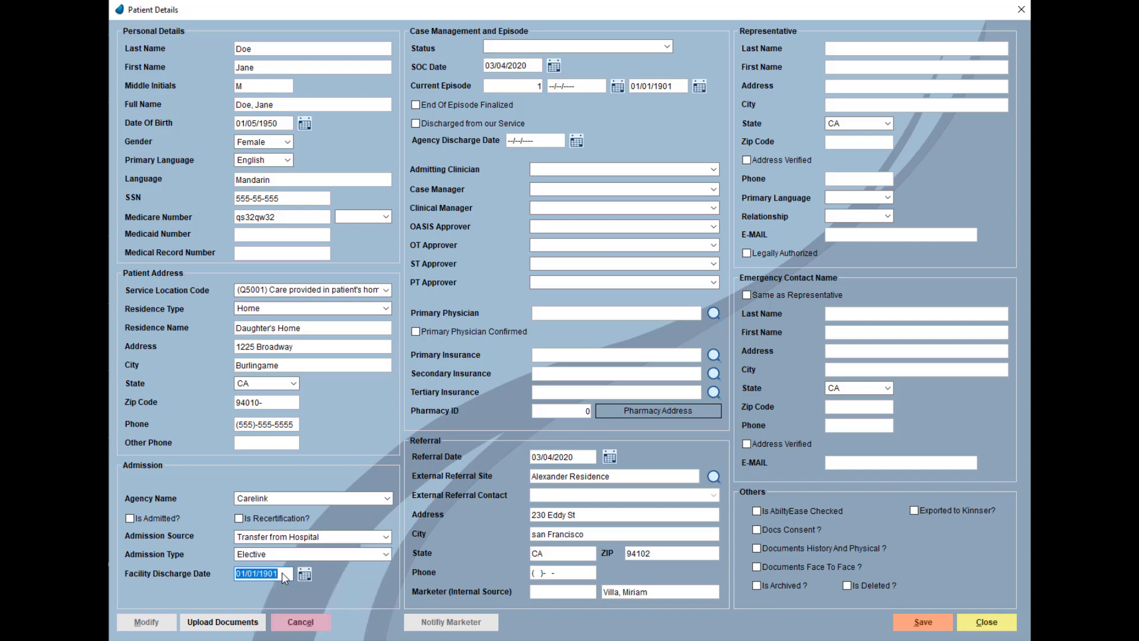
text(03)
- Change status to Possible SOC, accept the warning, and start the current episode on 03/04/2020
click(667, 52)
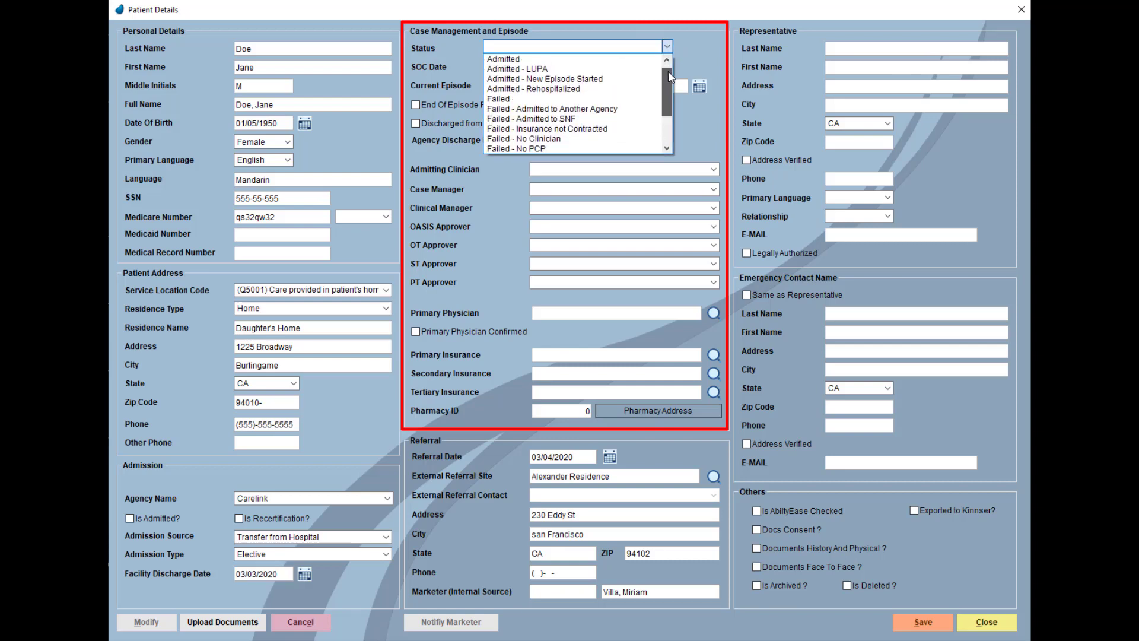
drag(668, 70, 670, 95)
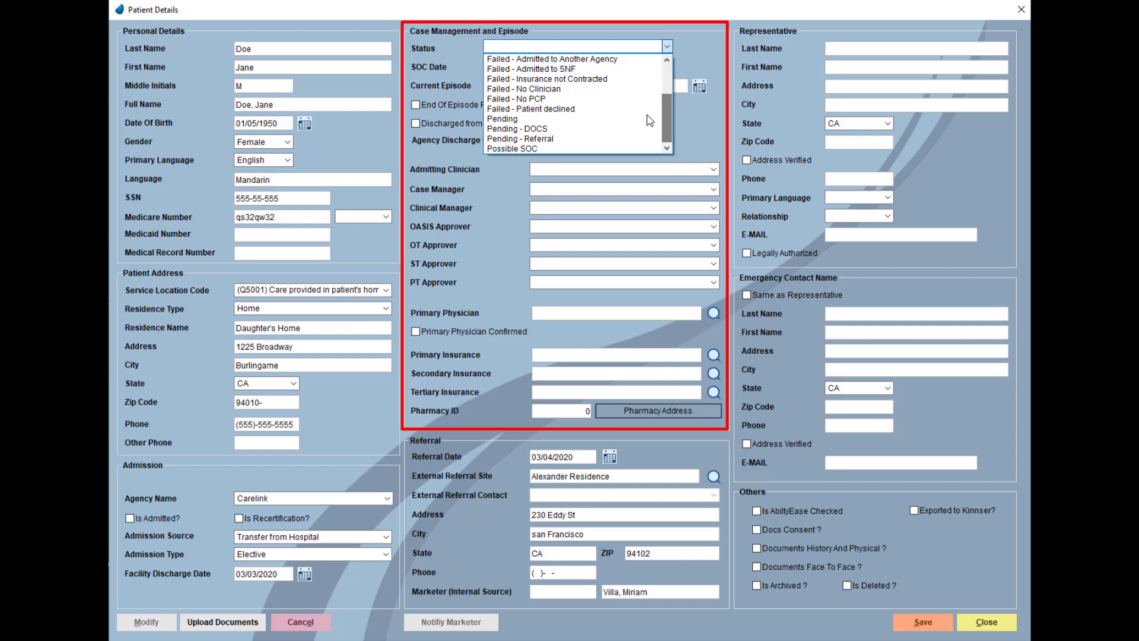
click(613, 147)
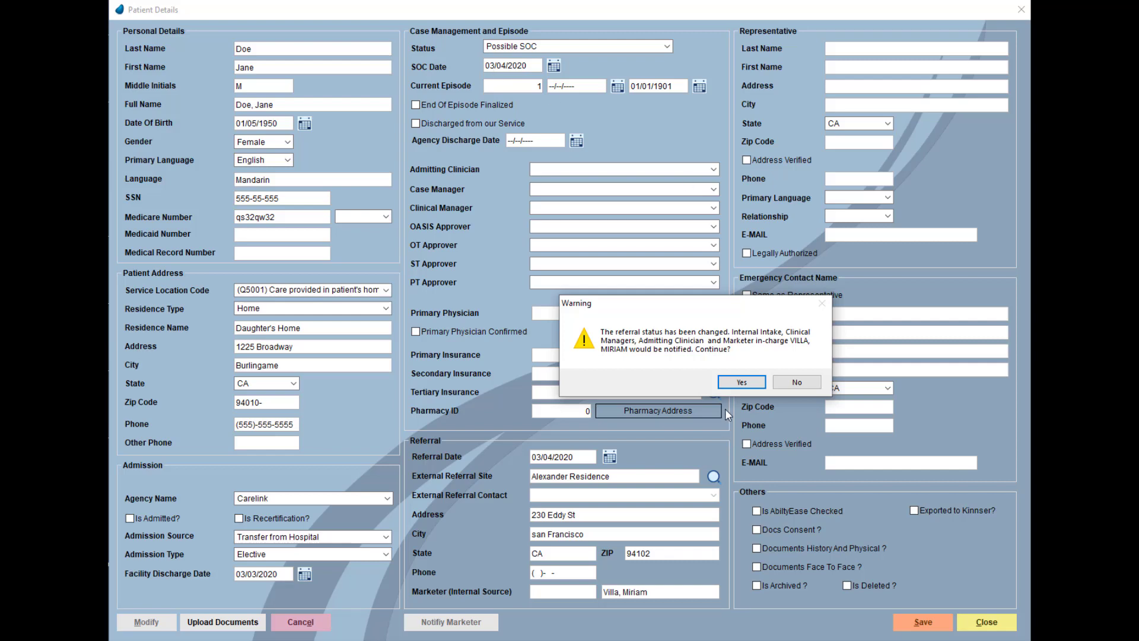
click(742, 382)
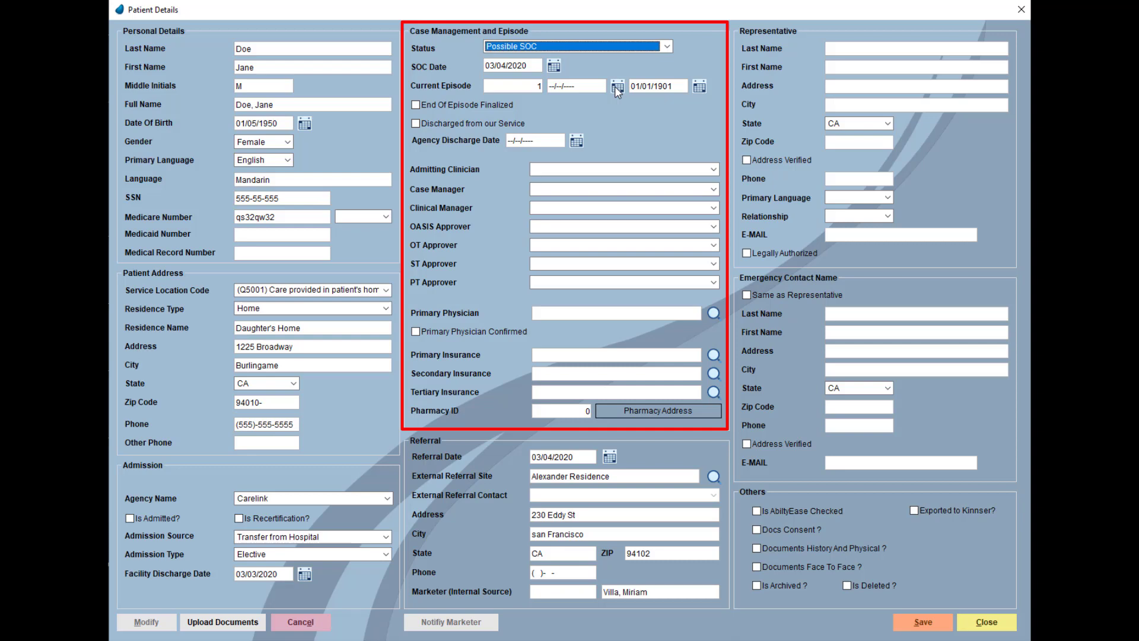
click(616, 87)
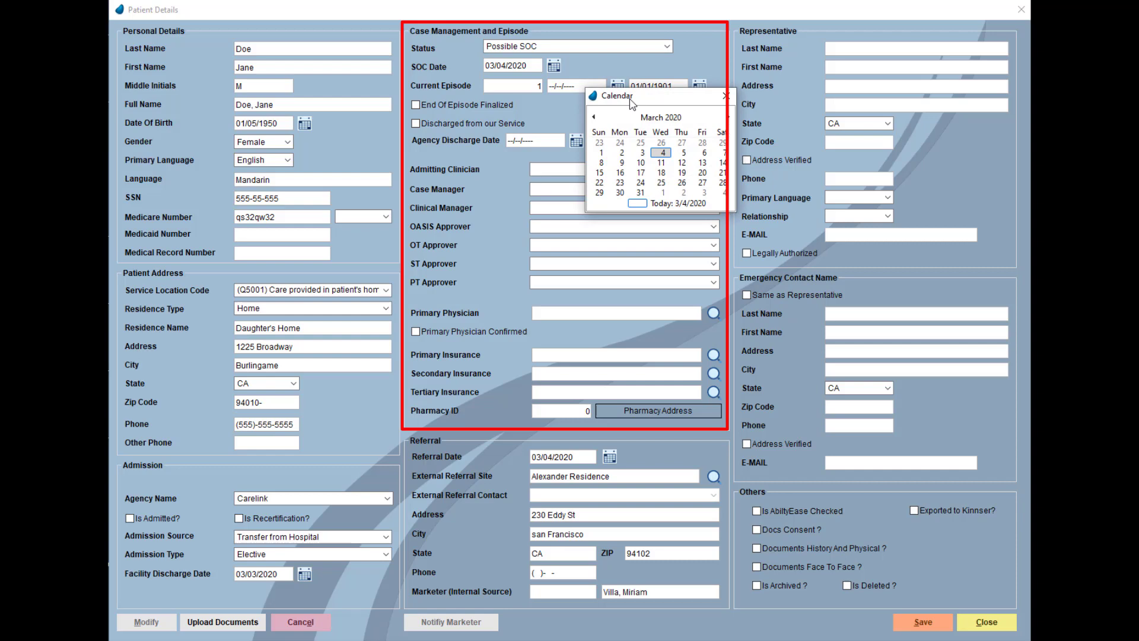
click(663, 153)
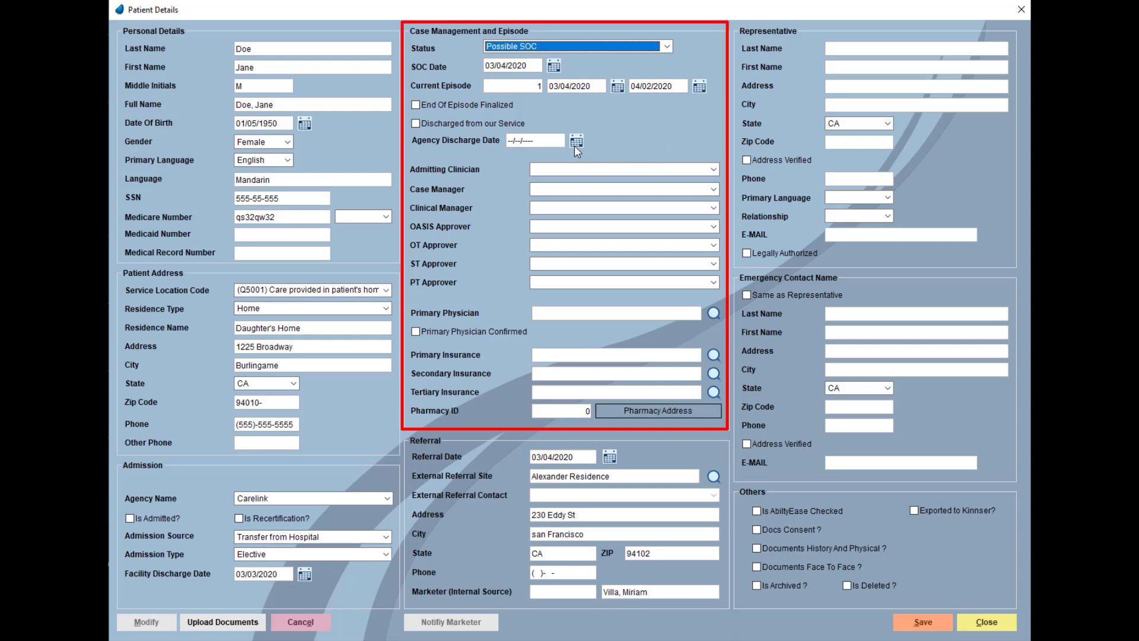
- Pick a staff member for admitting clinician, case manager, clinical manager and OASIS approver
click(715, 170)
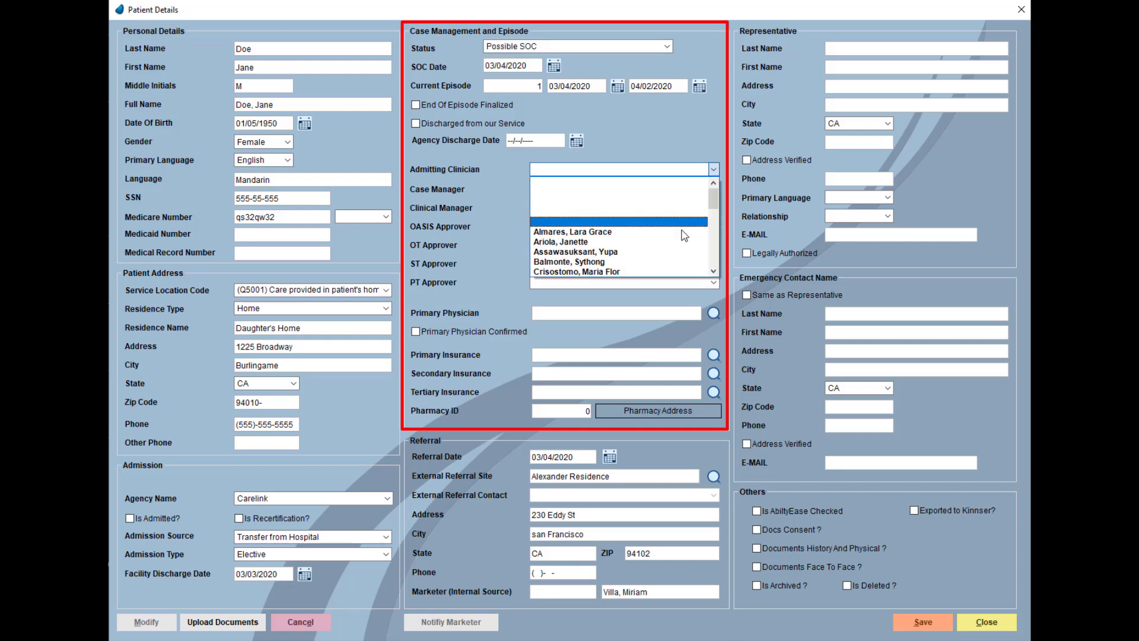
click(682, 243)
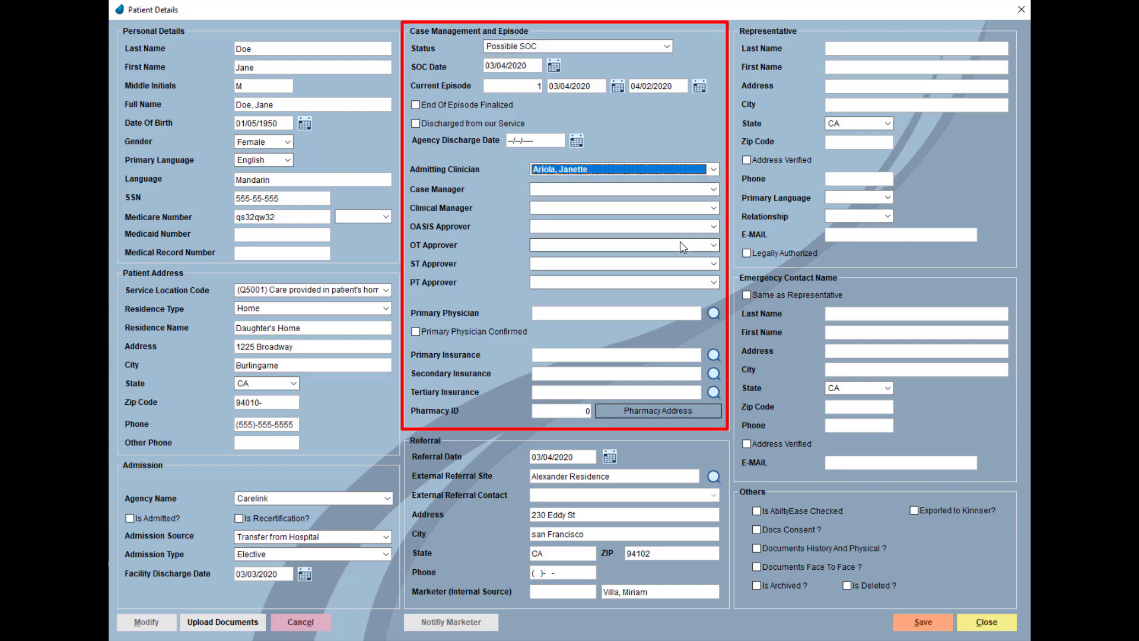
click(713, 189)
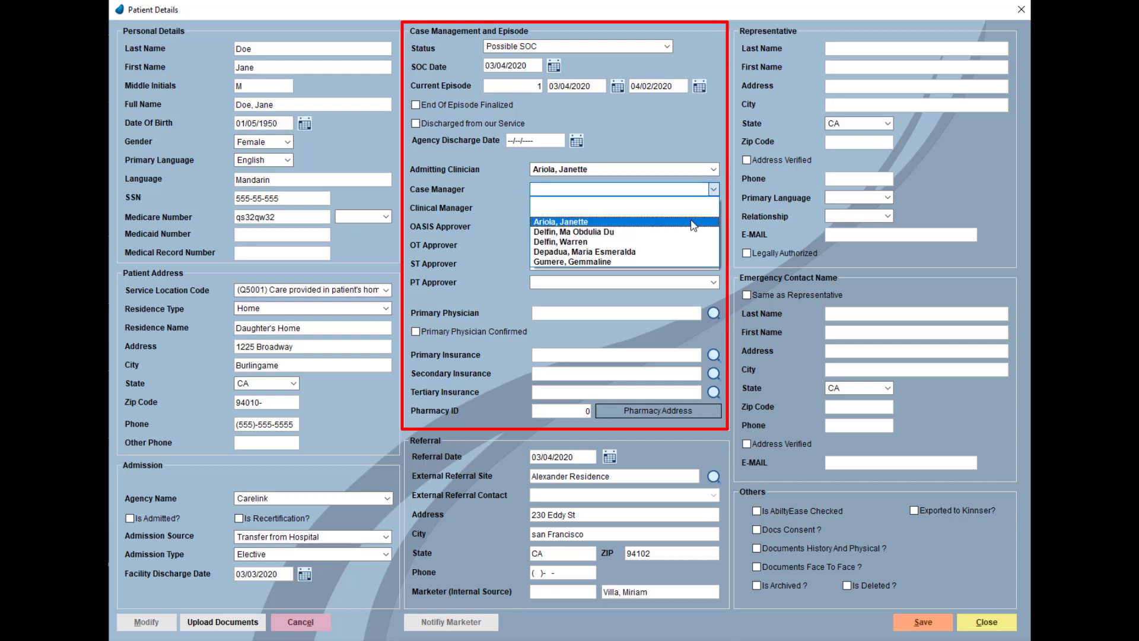
click(688, 222)
click(715, 208)
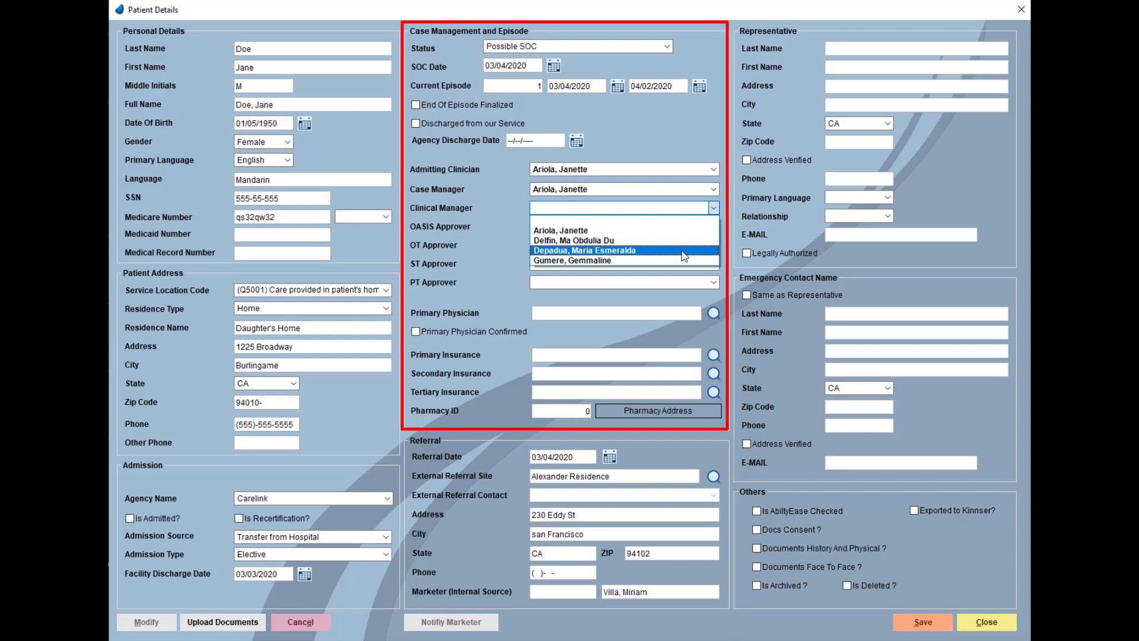
click(685, 250)
click(714, 228)
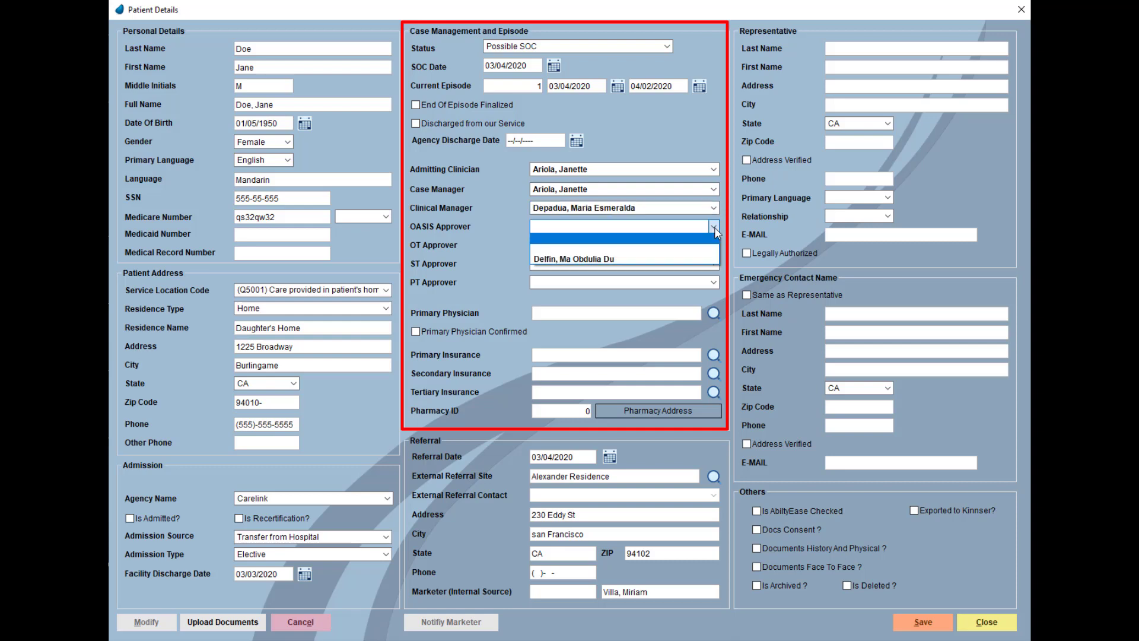
click(696, 261)
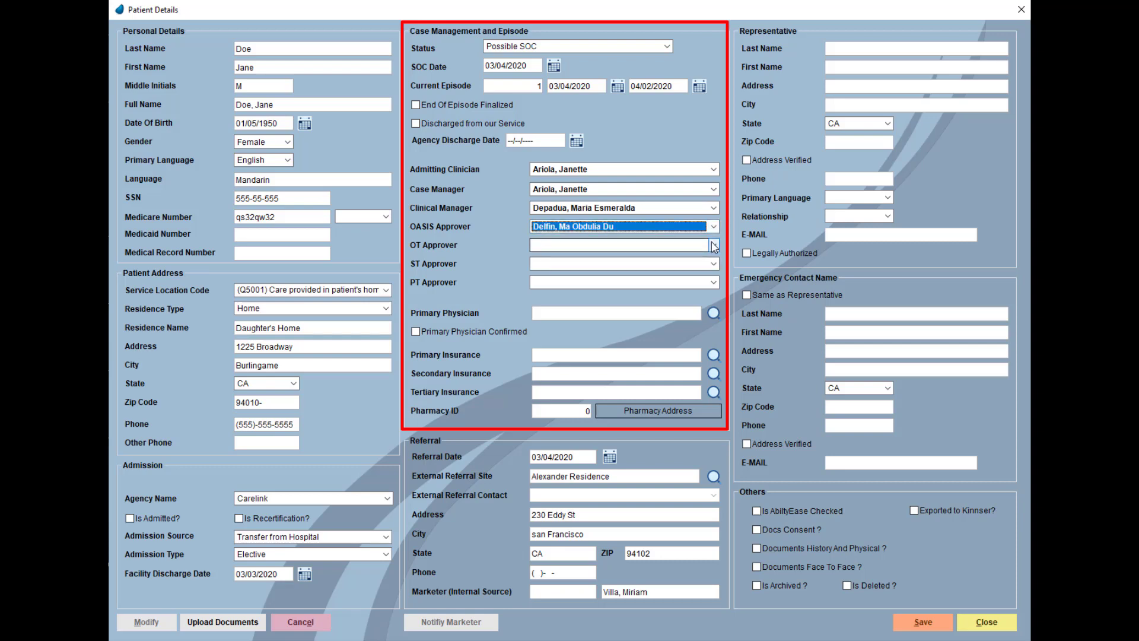
- Search physicians for 'doctor', assign the result as primary physician, then reopen the physician lookup
click(714, 315)
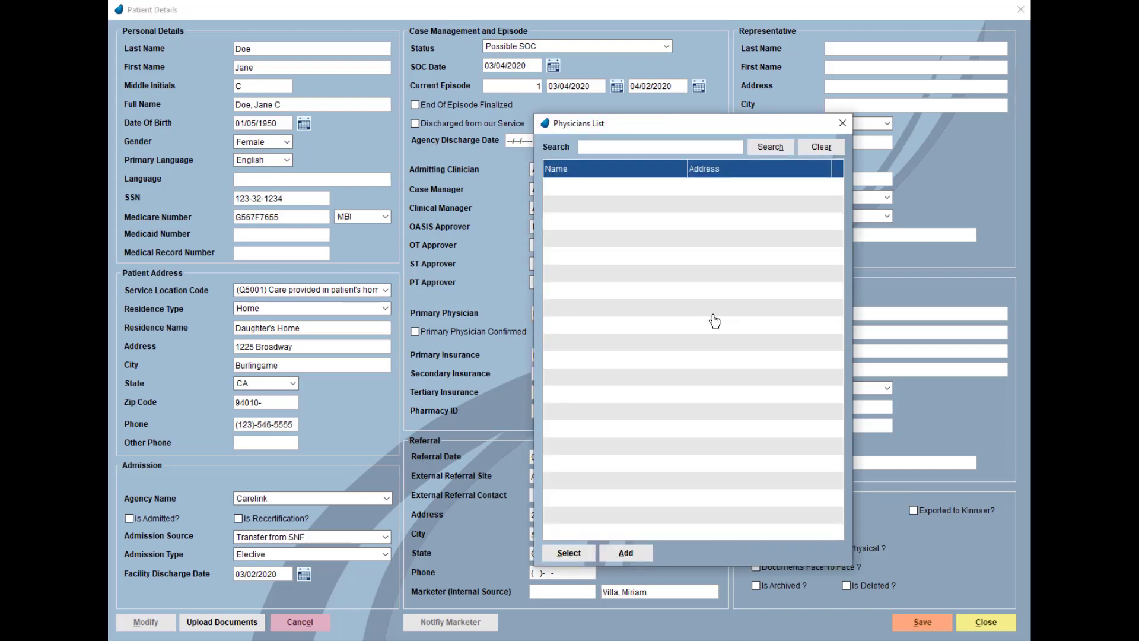
text(doctor)
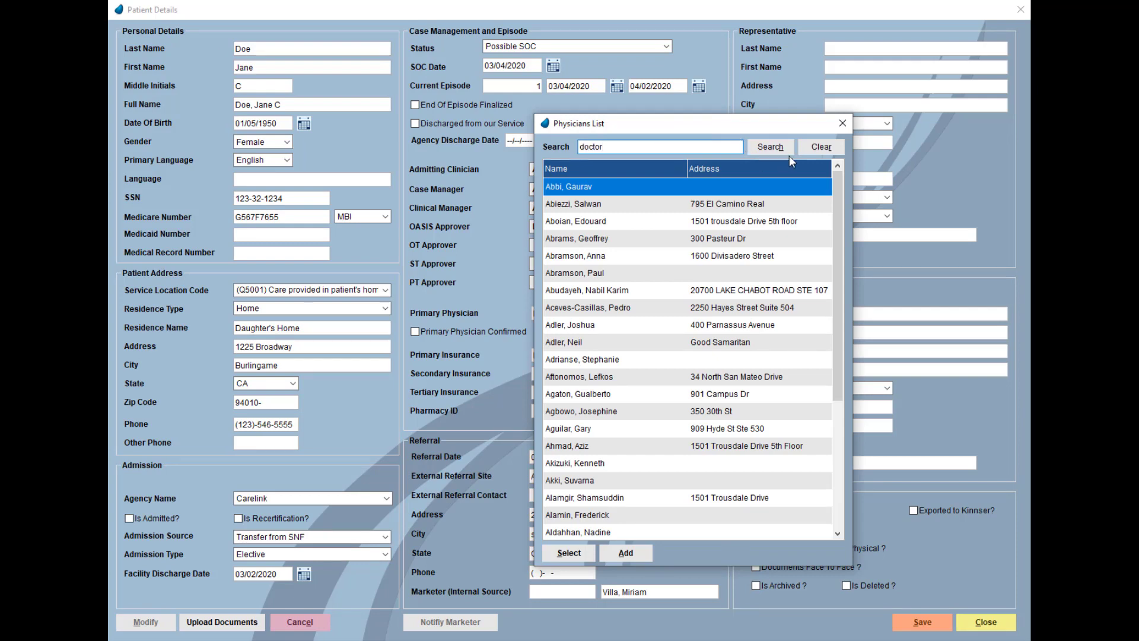
click(771, 149)
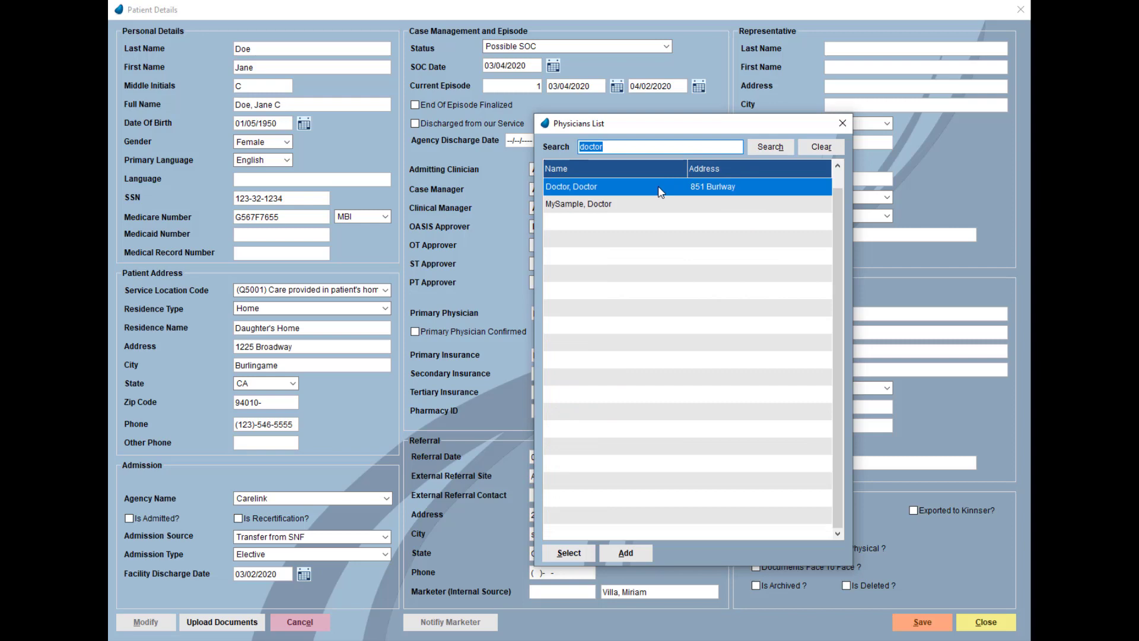
click(657, 186)
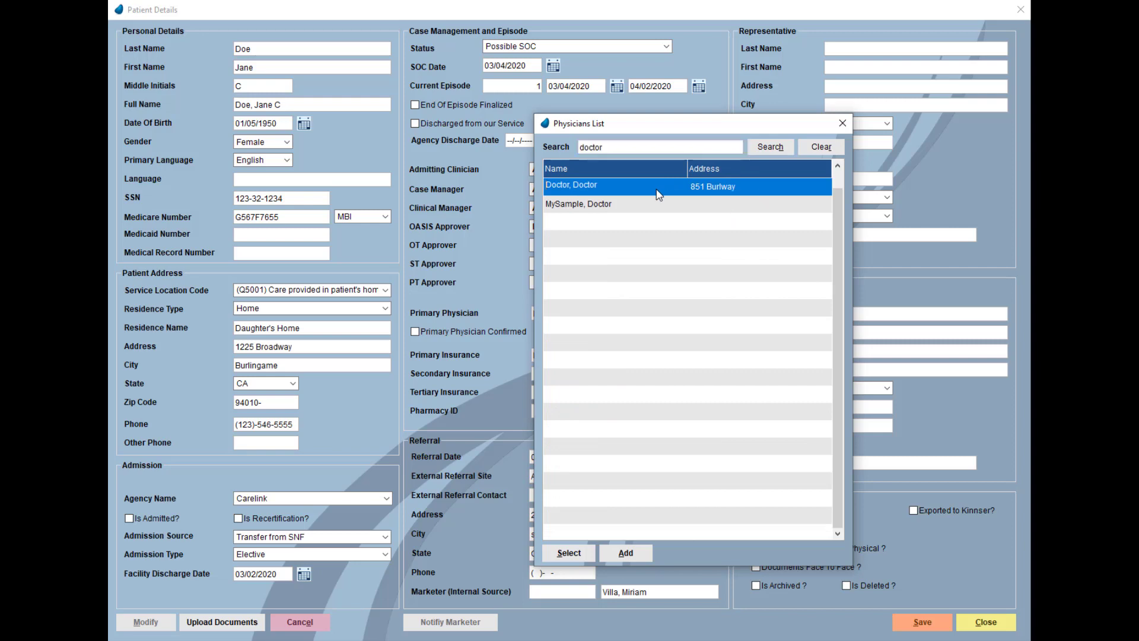
click(571, 557)
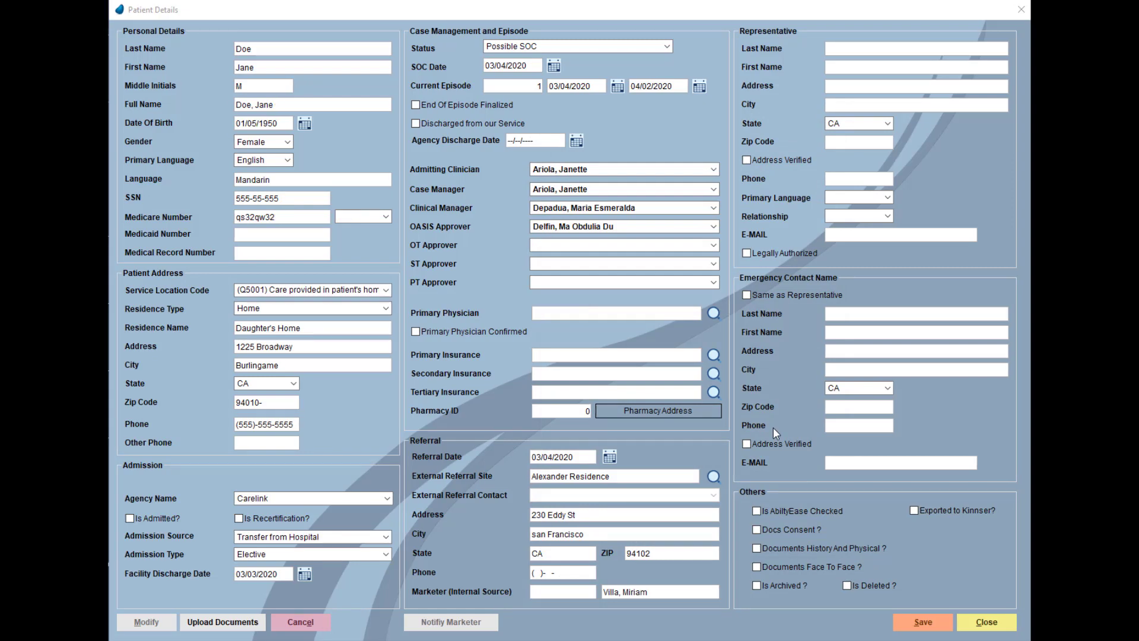
click(714, 314)
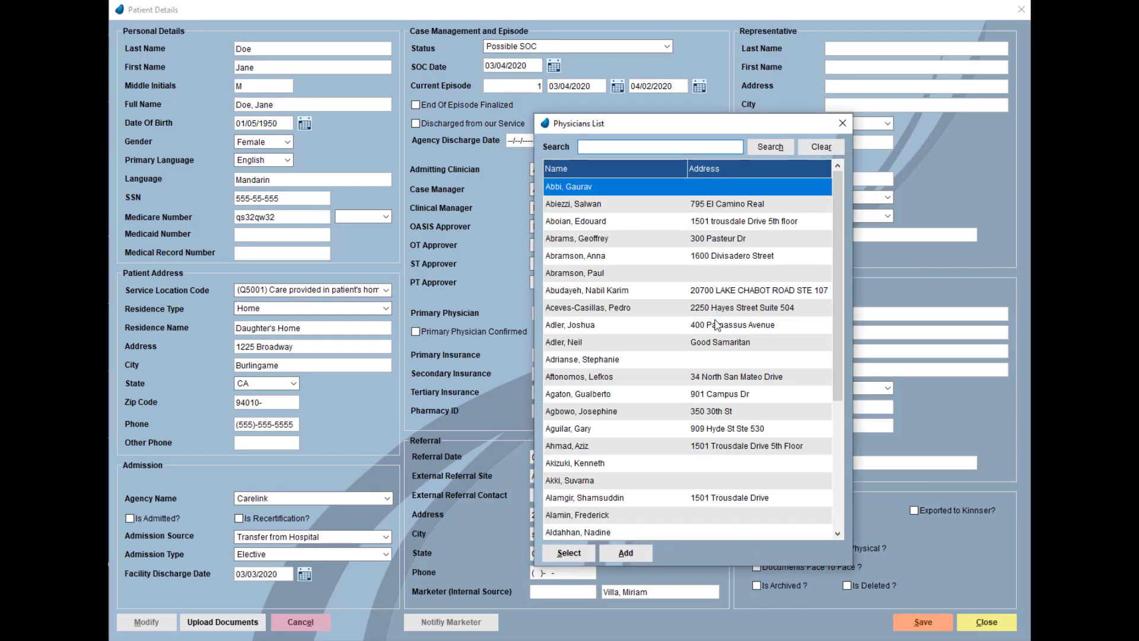
- Add a new physician record with first name, last name and NPI number
click(627, 554)
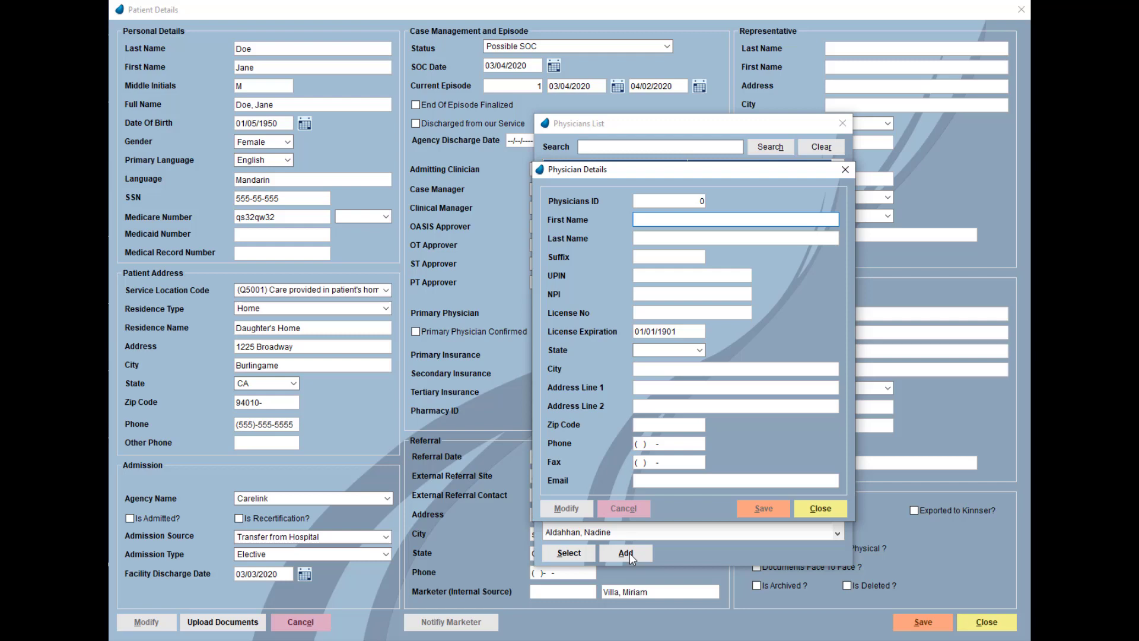
text(Doctor)
key(Tab)
text(Doctor)
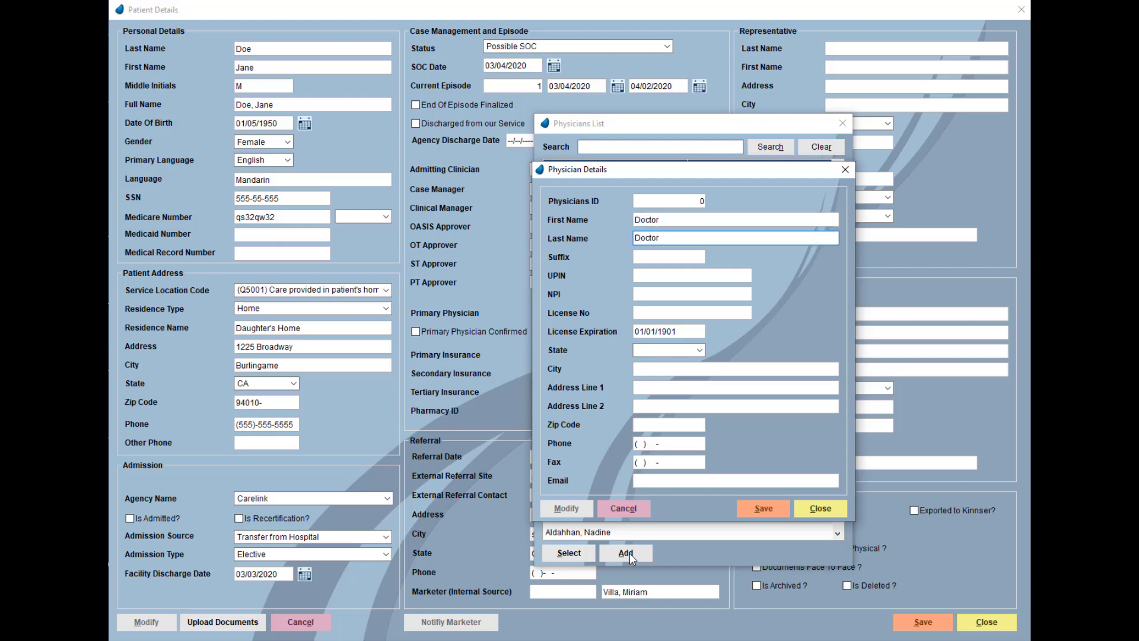
click(678, 297)
text(1234567)
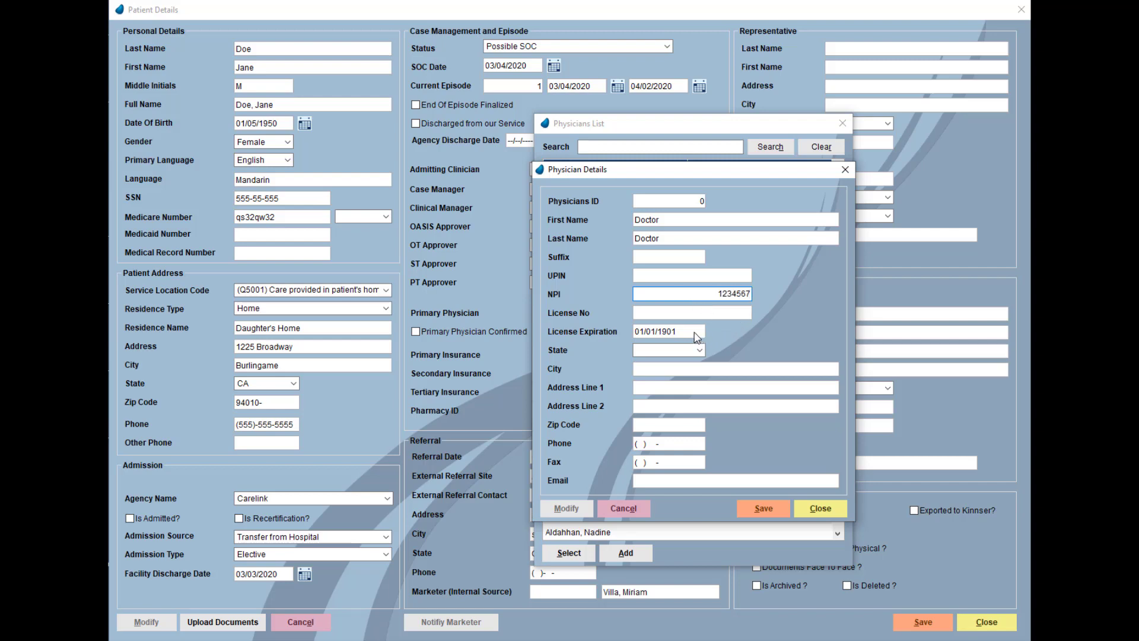
- Enter the physician's state CA, city, street address, zip code and phone number
click(698, 350)
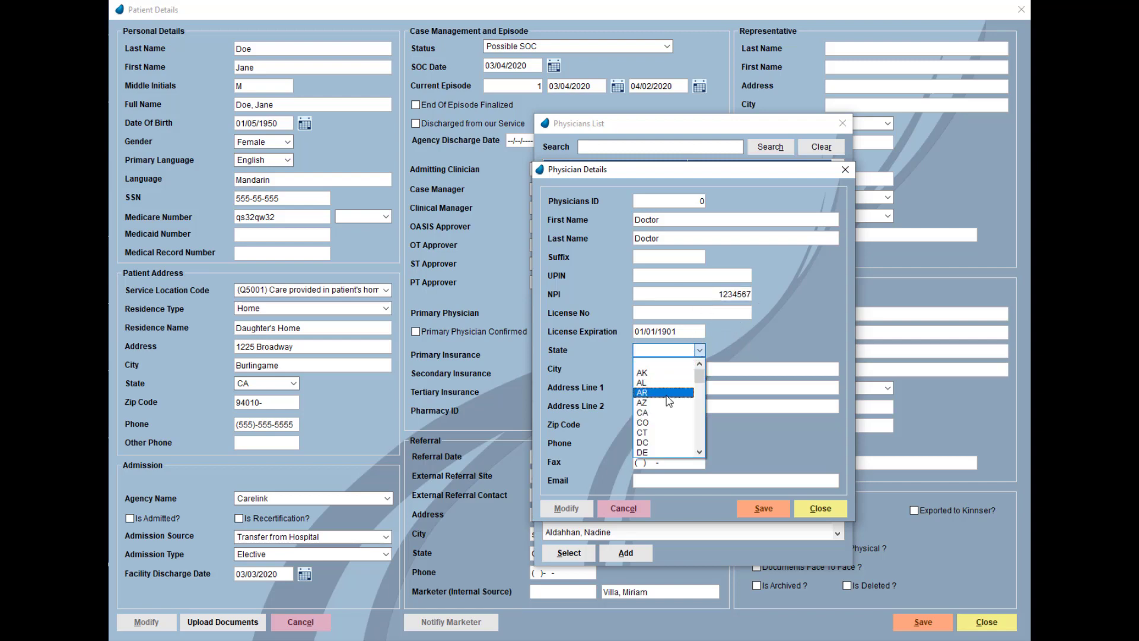
click(636, 380)
click(689, 368)
text(Bur)
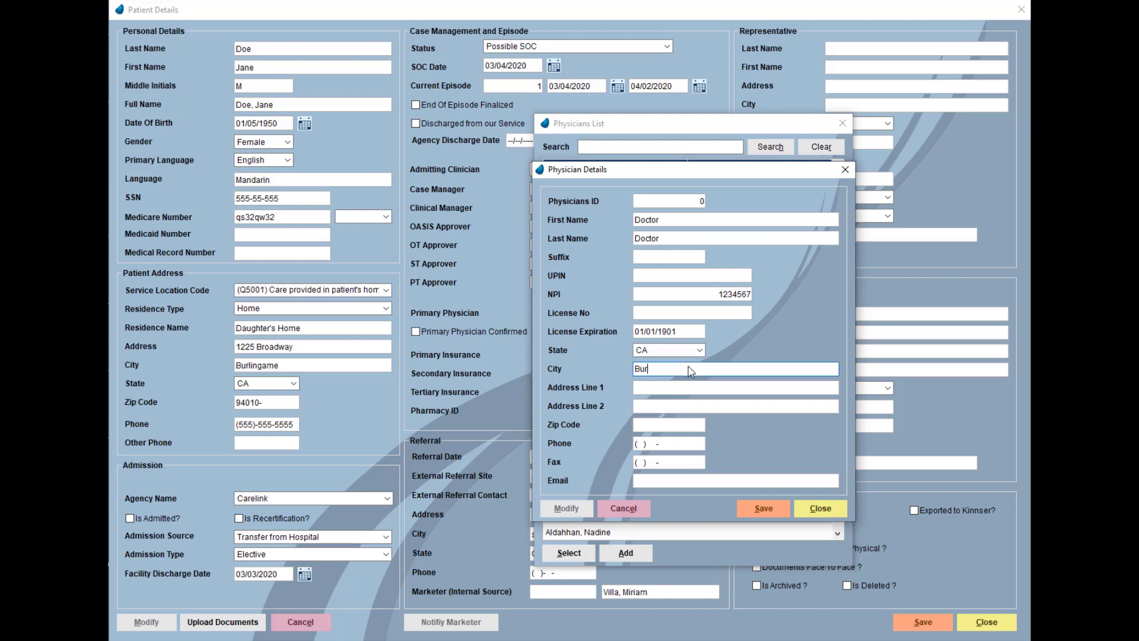
text(lingame)
click(687, 386)
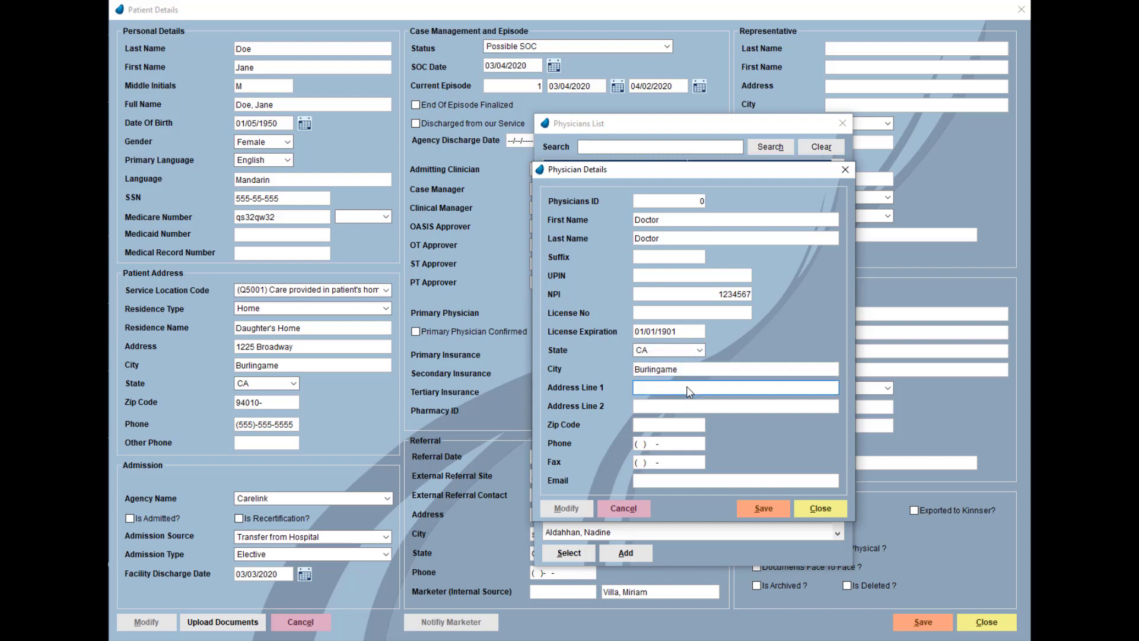
click(676, 426)
text(94010)
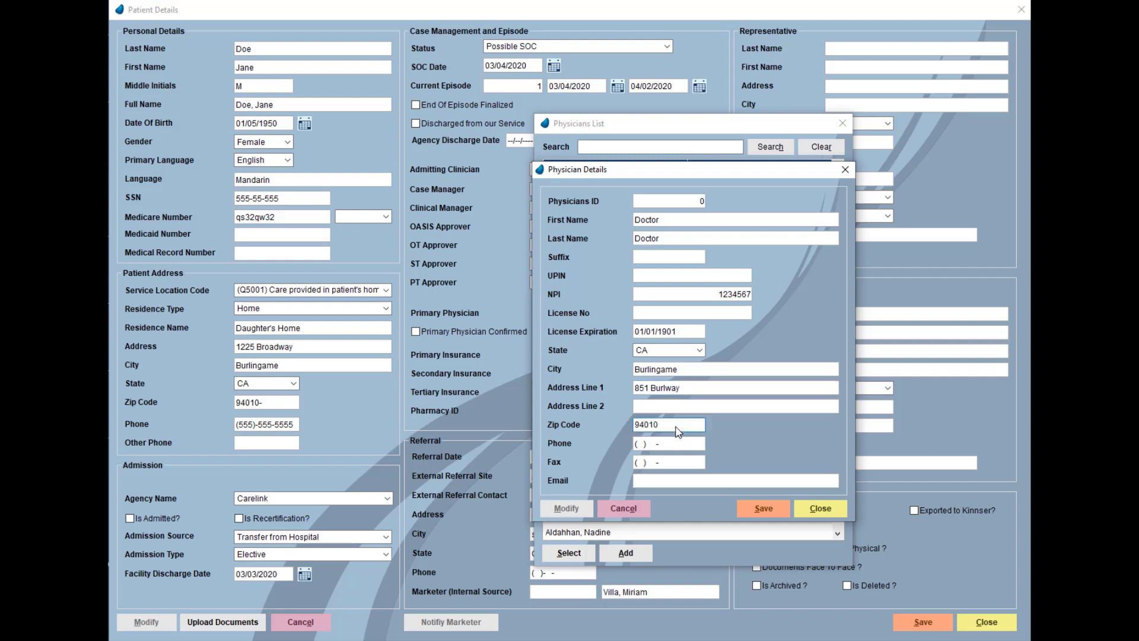
click(641, 449)
text(222) 222 - 2222)
- Save the new physician and assign it as the patient's primary physician
click(773, 516)
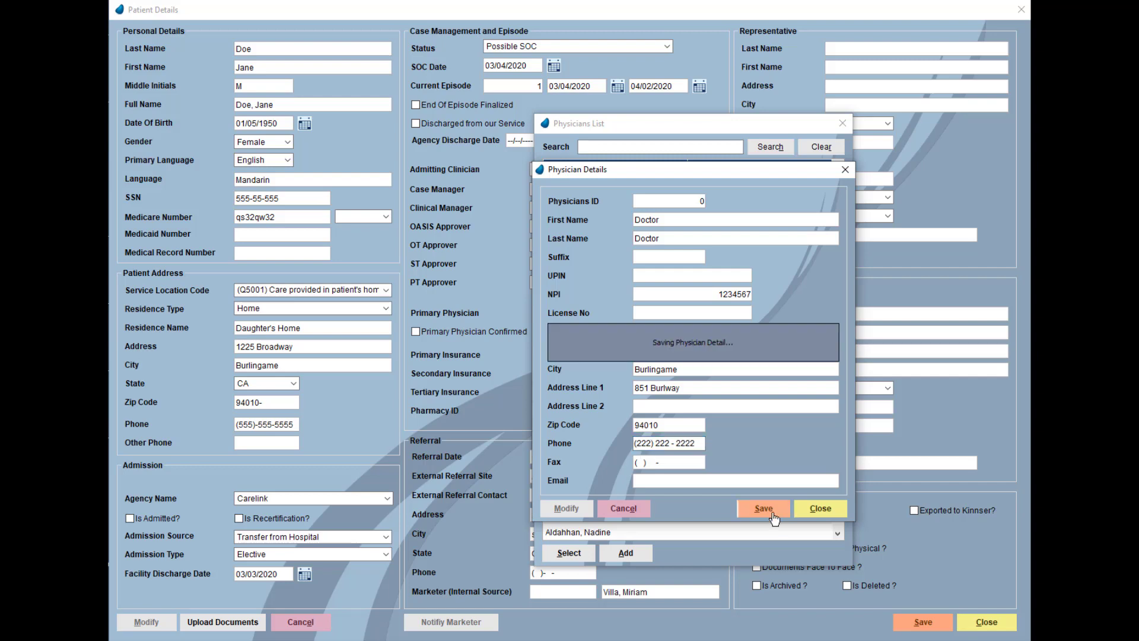
click(838, 514)
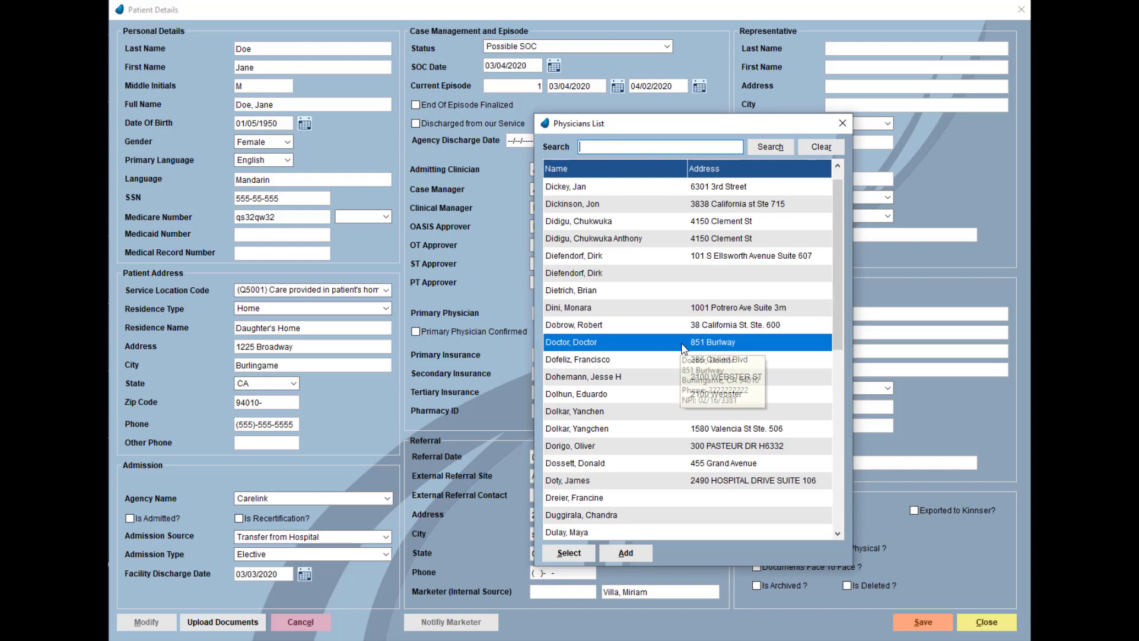
click(683, 348)
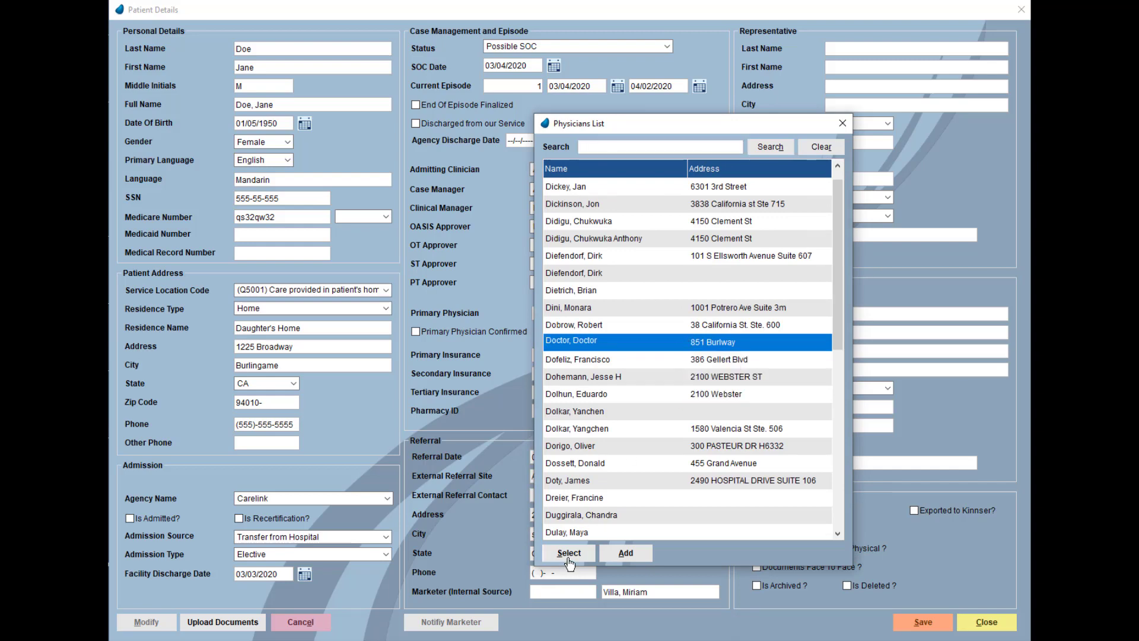
click(570, 555)
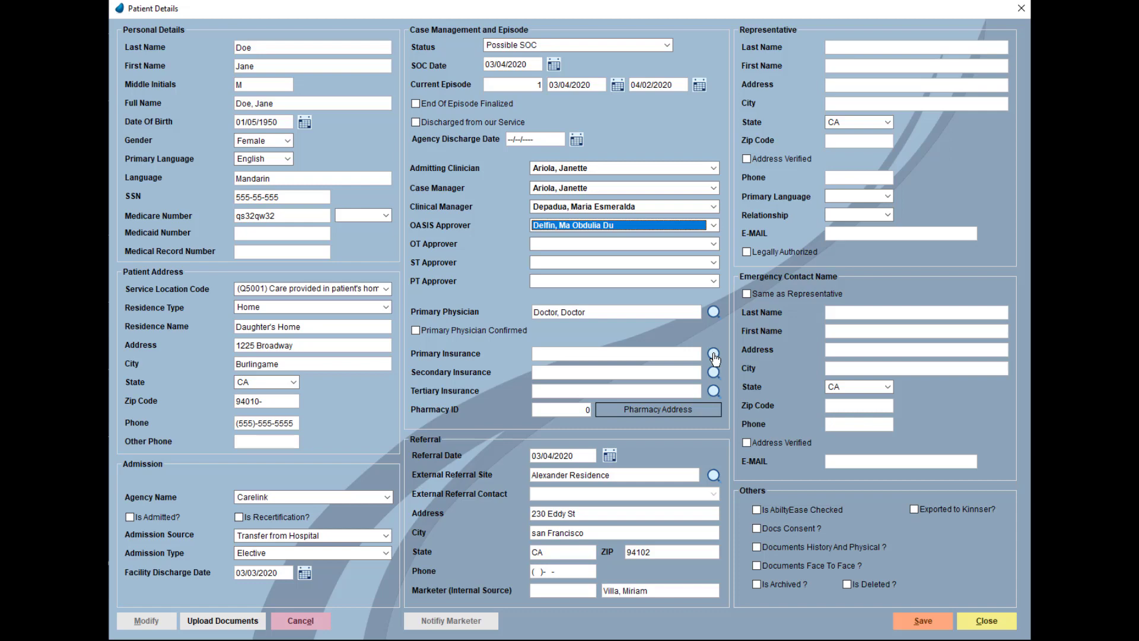
- Search insurance companies for 'ngs' and assign NGS as primary insurance
click(713, 355)
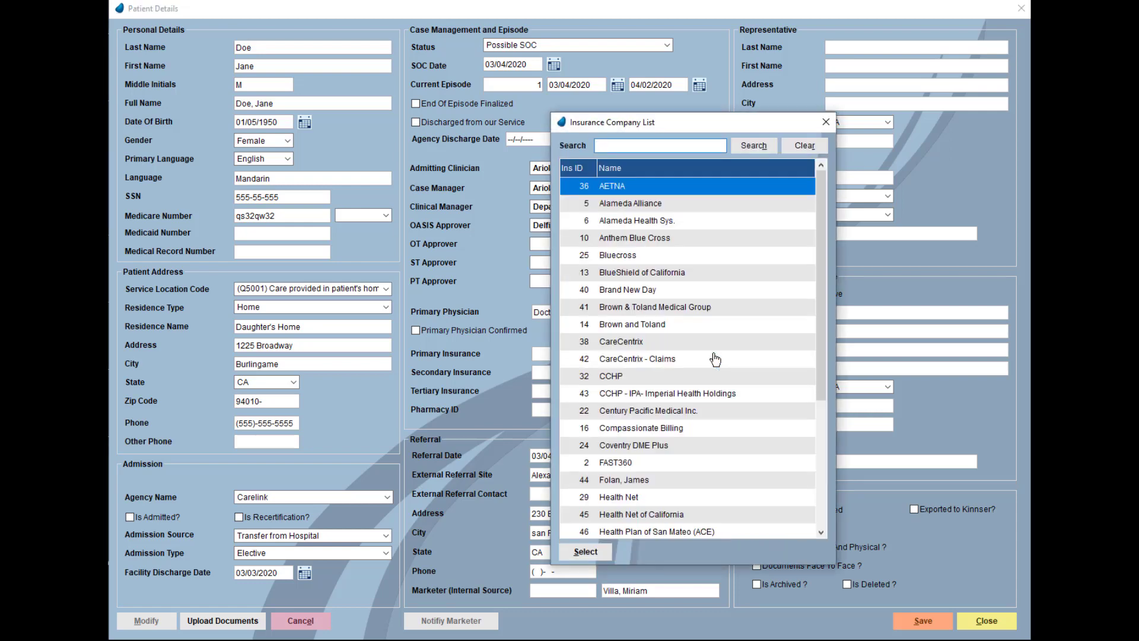
text(ngs)
click(757, 149)
click(618, 203)
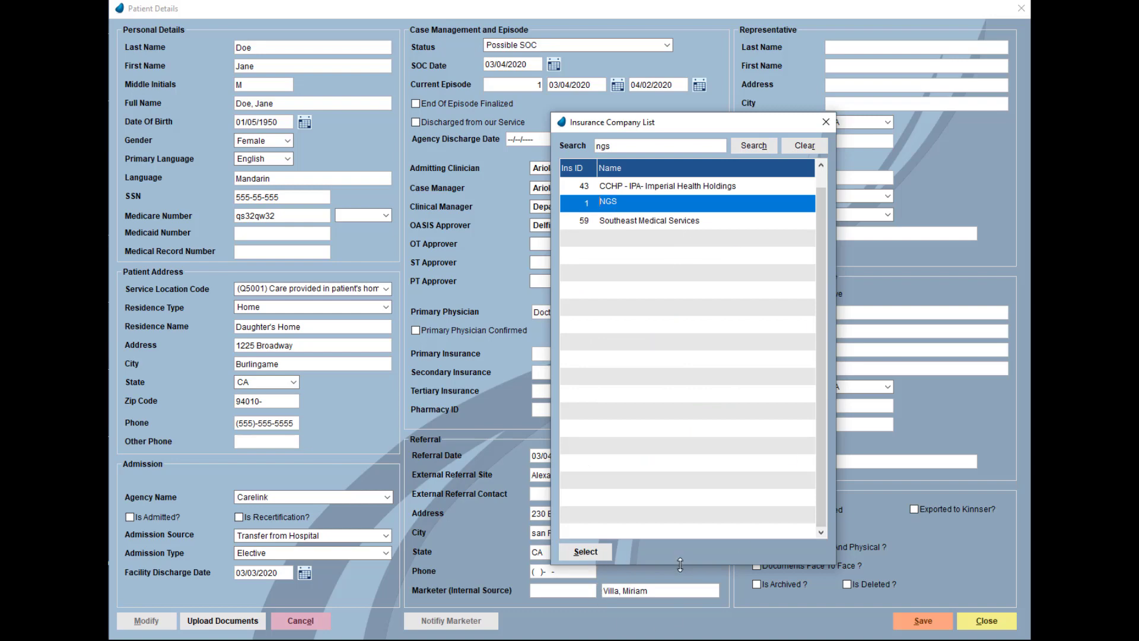
key(Return)
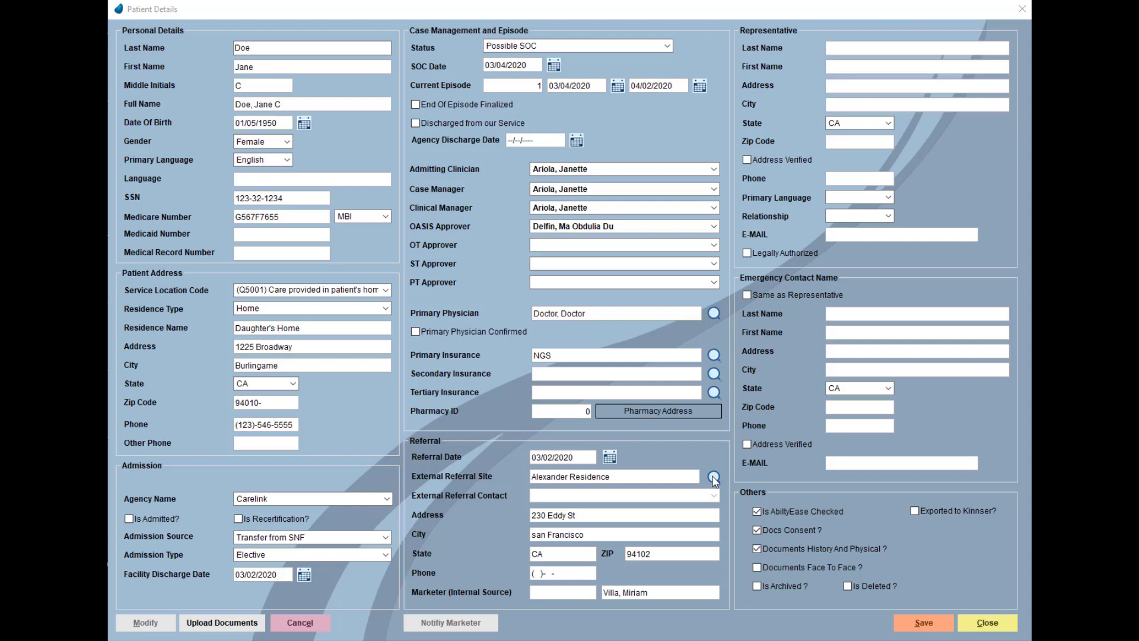
- Filter referral sources by marketer and select A Grace Sub Acute and Skilled Care
click(713, 478)
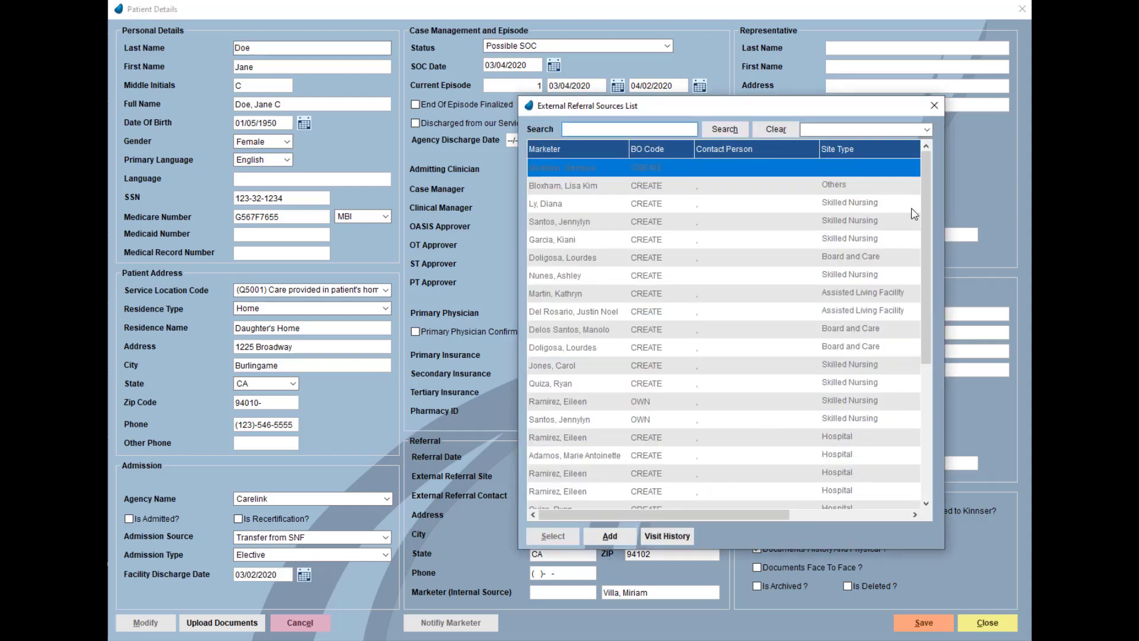
click(926, 129)
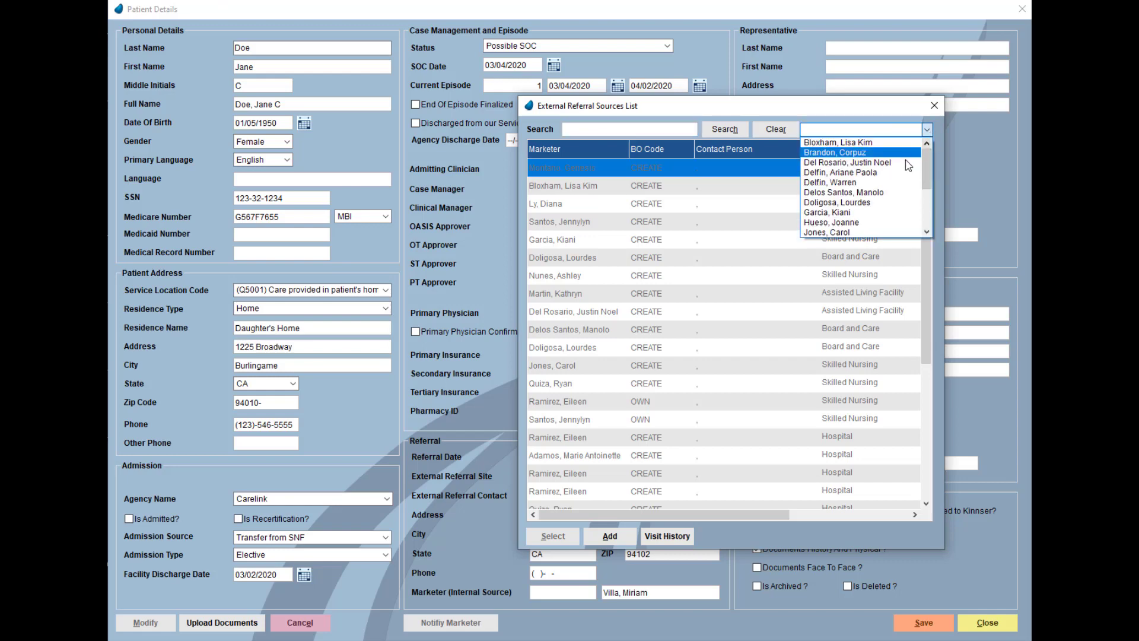
click(878, 212)
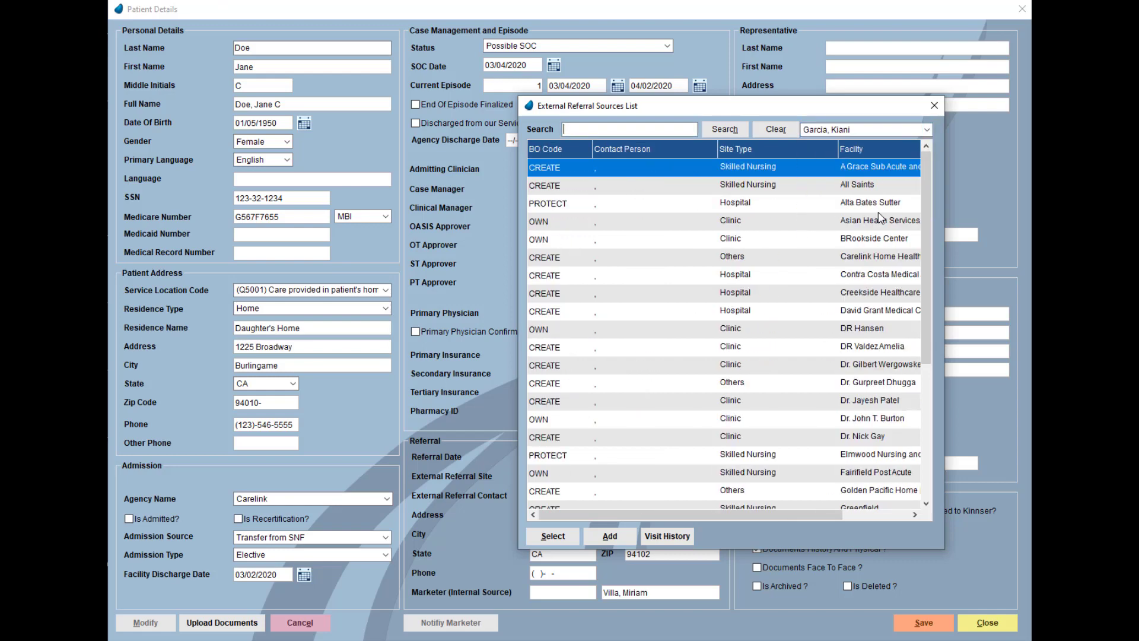
click(781, 172)
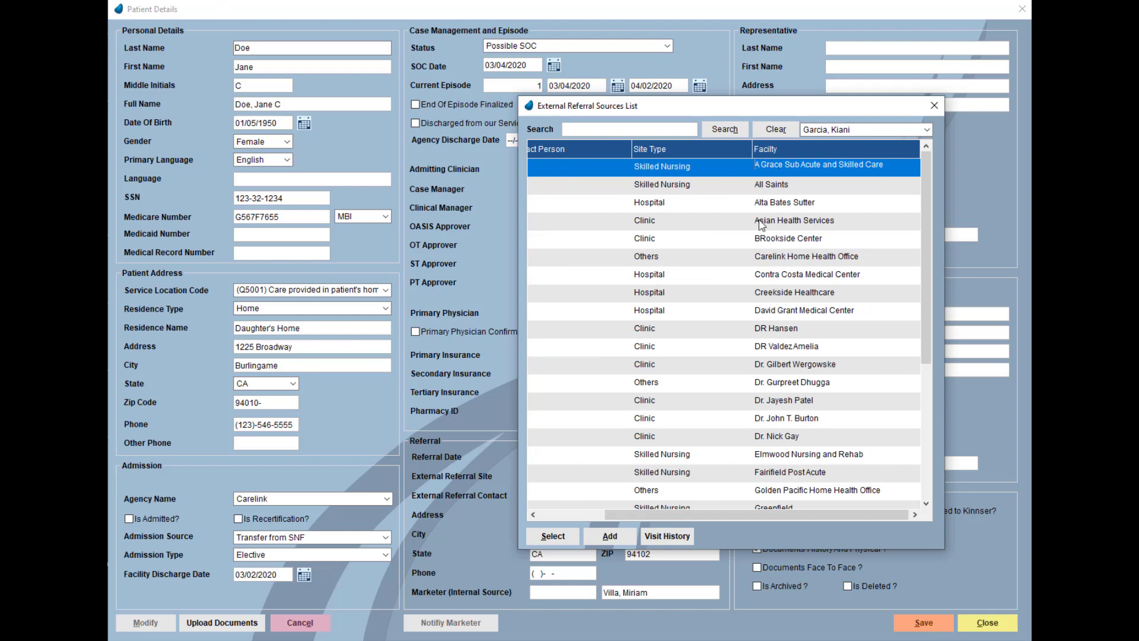
click(561, 537)
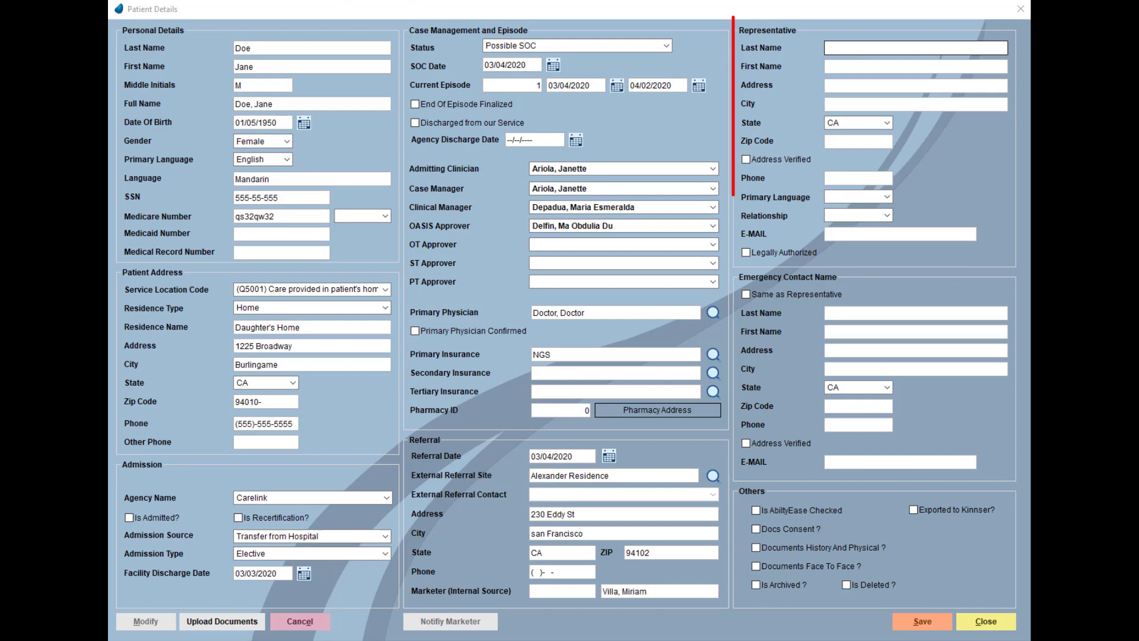
- Enter the representative's last and first name, street address, city, zip code and phone
click(857, 49)
text(Doe)
key(Tab)
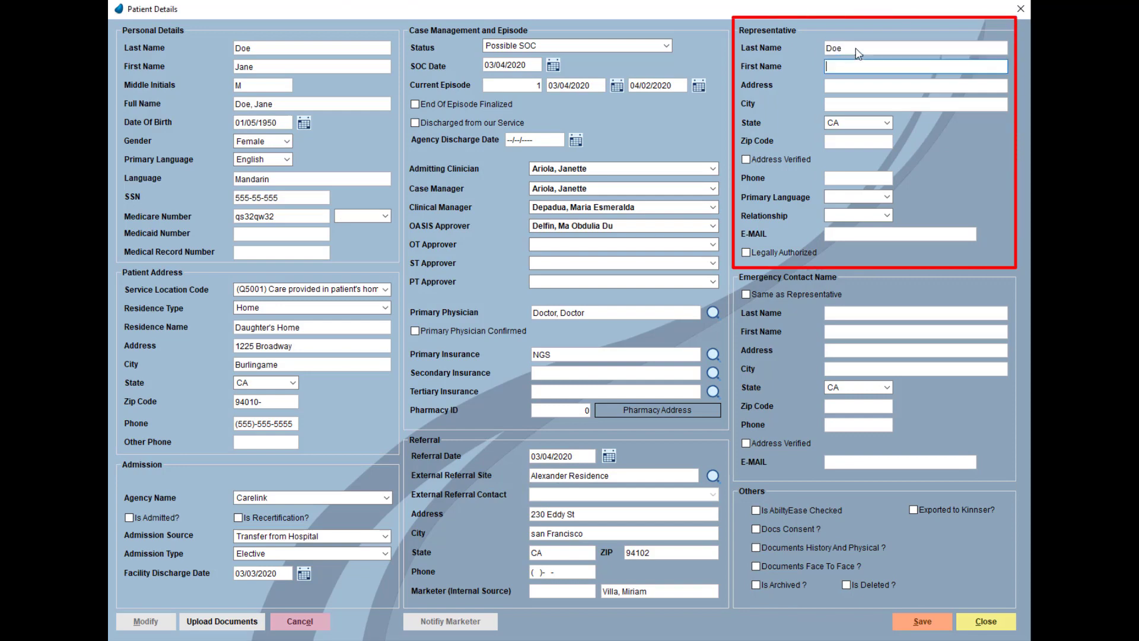
text(Jennifer)
key(Tab)
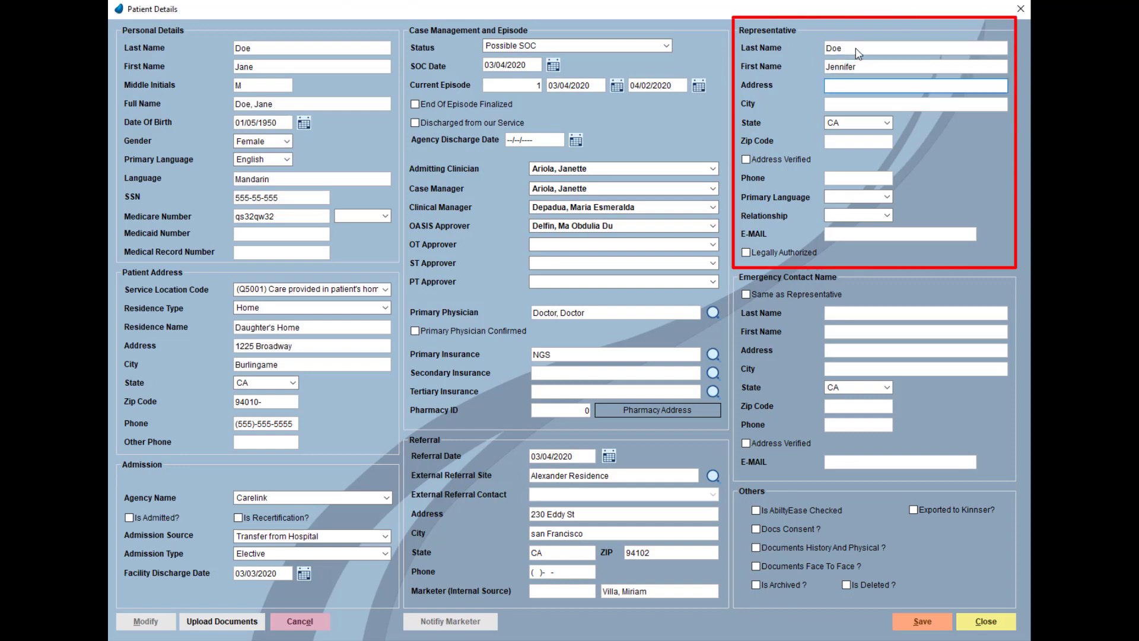
key(Tab)
text(Burlingame)
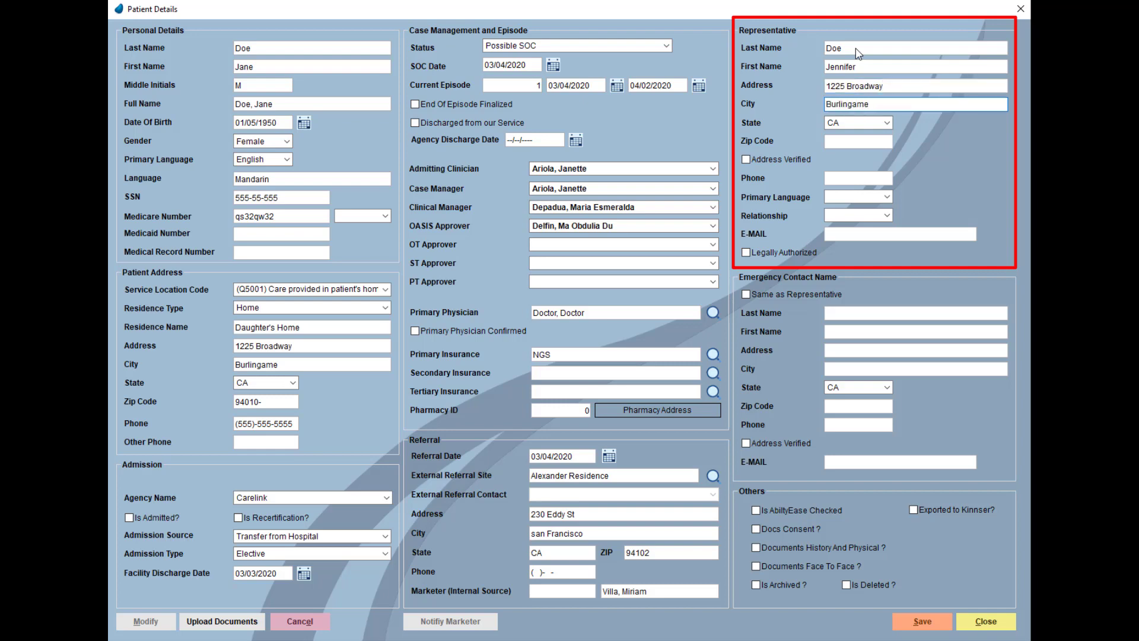
key(Tab)
text(94010)
key(Tab)
key(Tab)
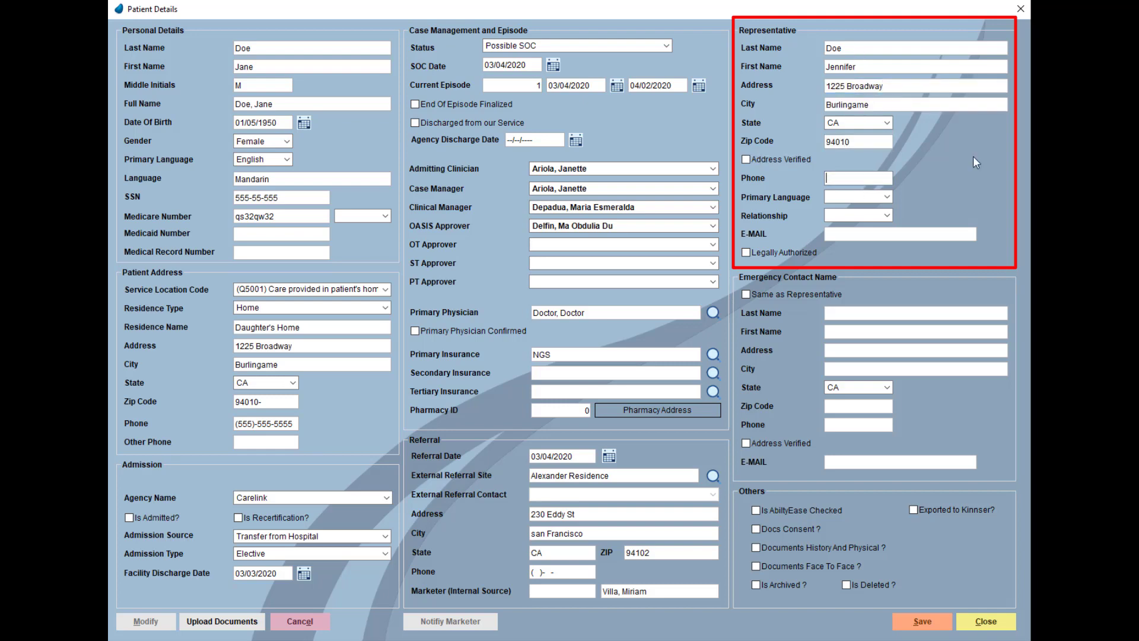
text(555)-555-5555)
- Set the representative's language to English and relationship to Child, and enter their e-mail
click(887, 197)
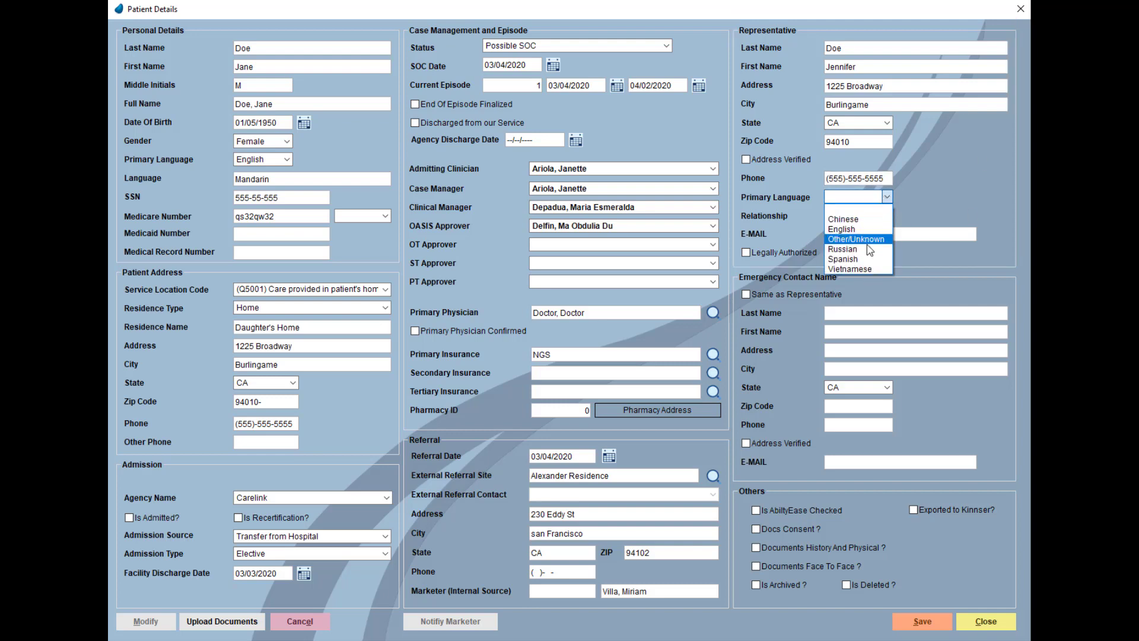
click(889, 221)
click(886, 215)
click(874, 235)
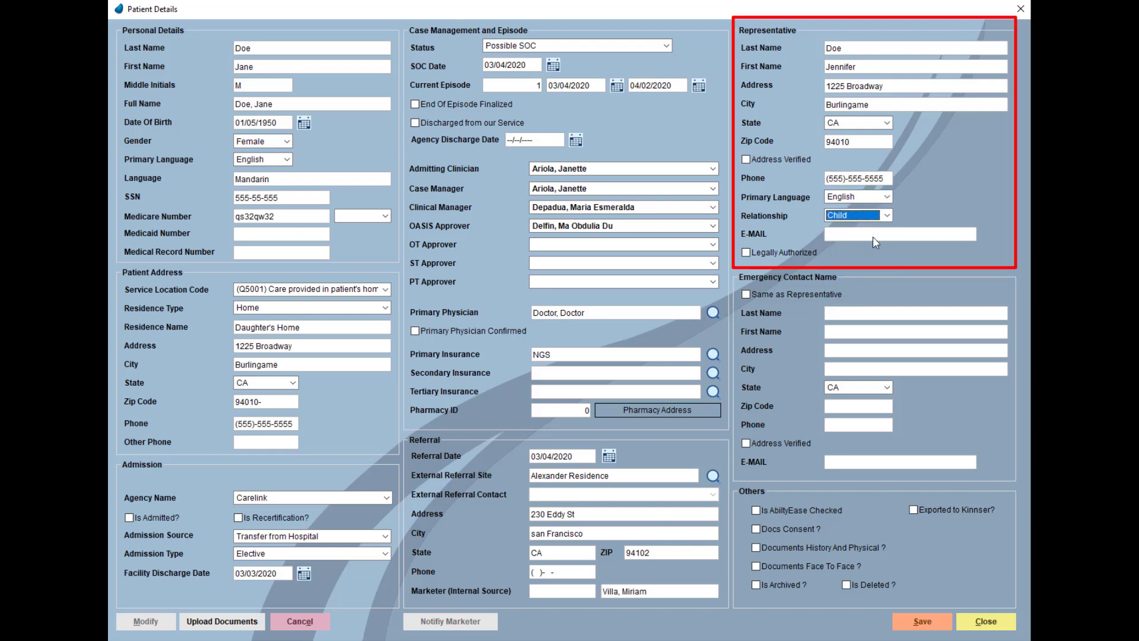
click(881, 235)
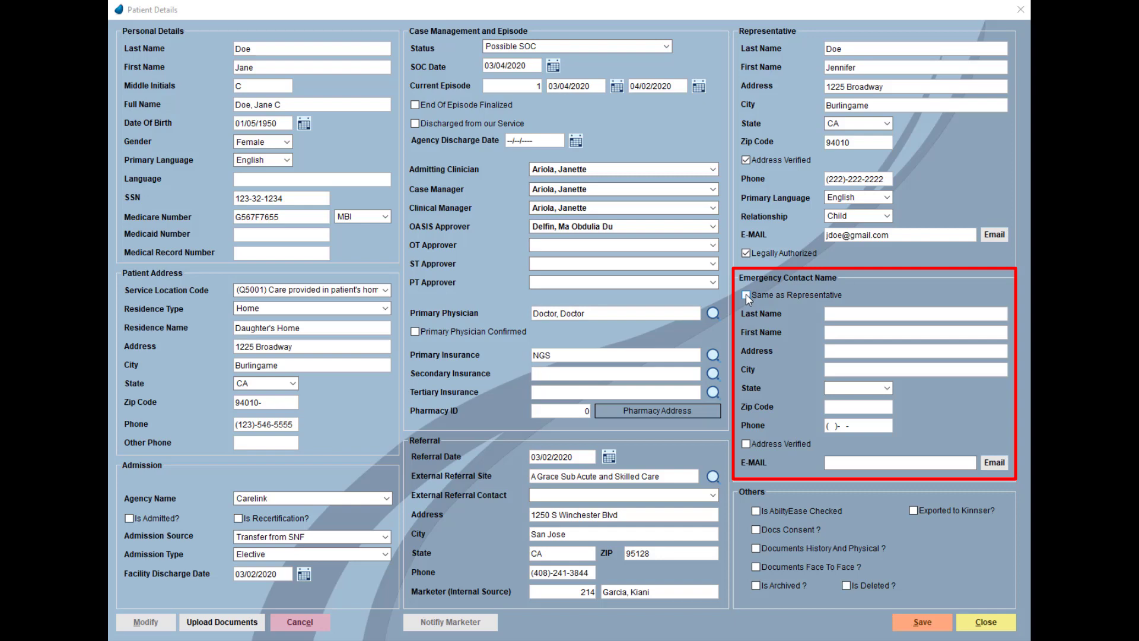
- Copy the representative's name, address, phone and e-mail into the Emergency Contact section
click(745, 294)
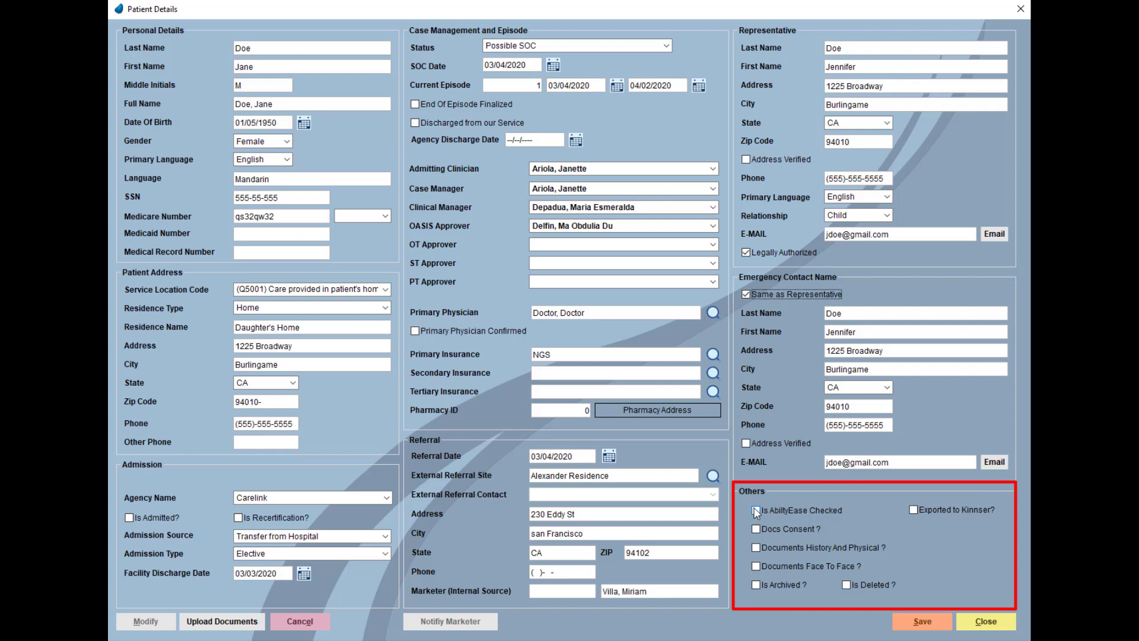
- Tick AbilityEase Checked, Docs Consent, History And Physical and Face To Face, then save the record
click(755, 510)
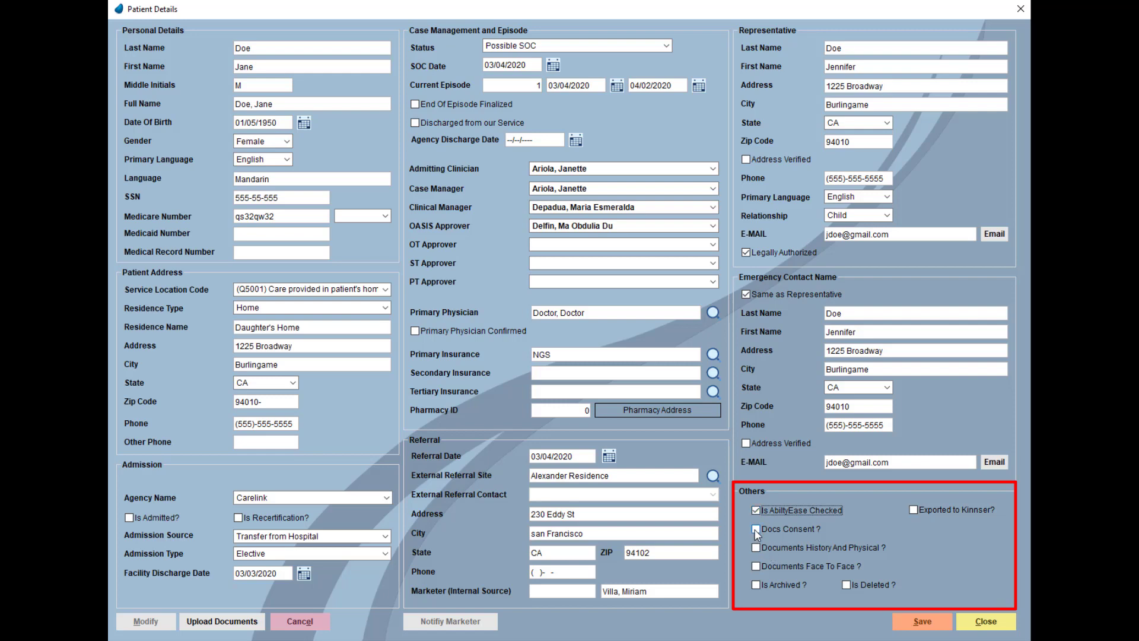
click(756, 530)
click(755, 549)
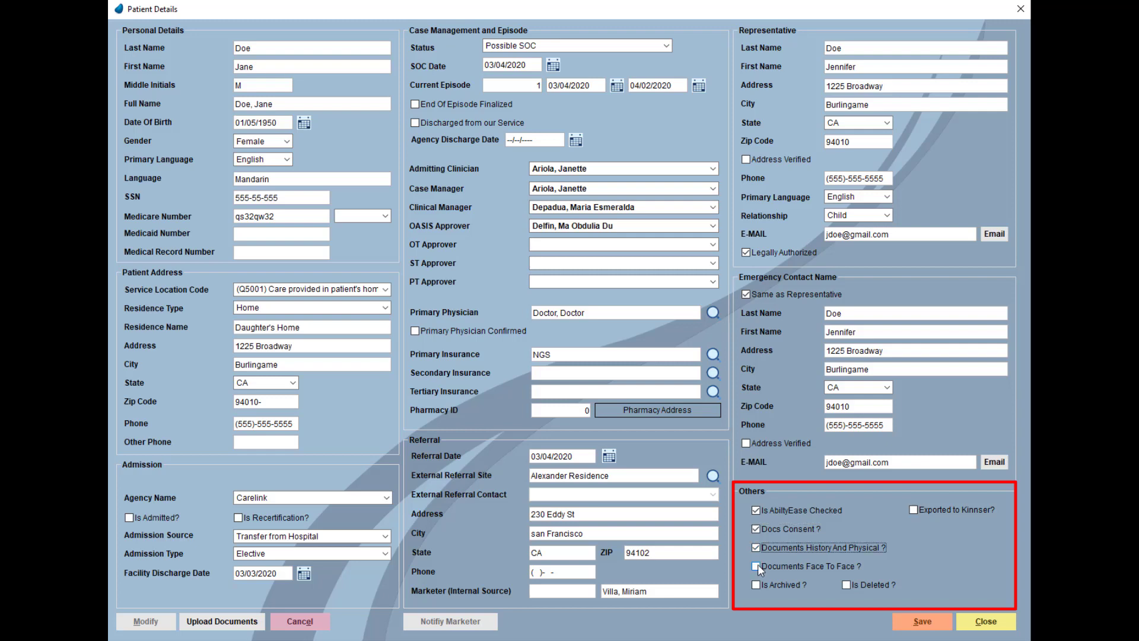
click(757, 564)
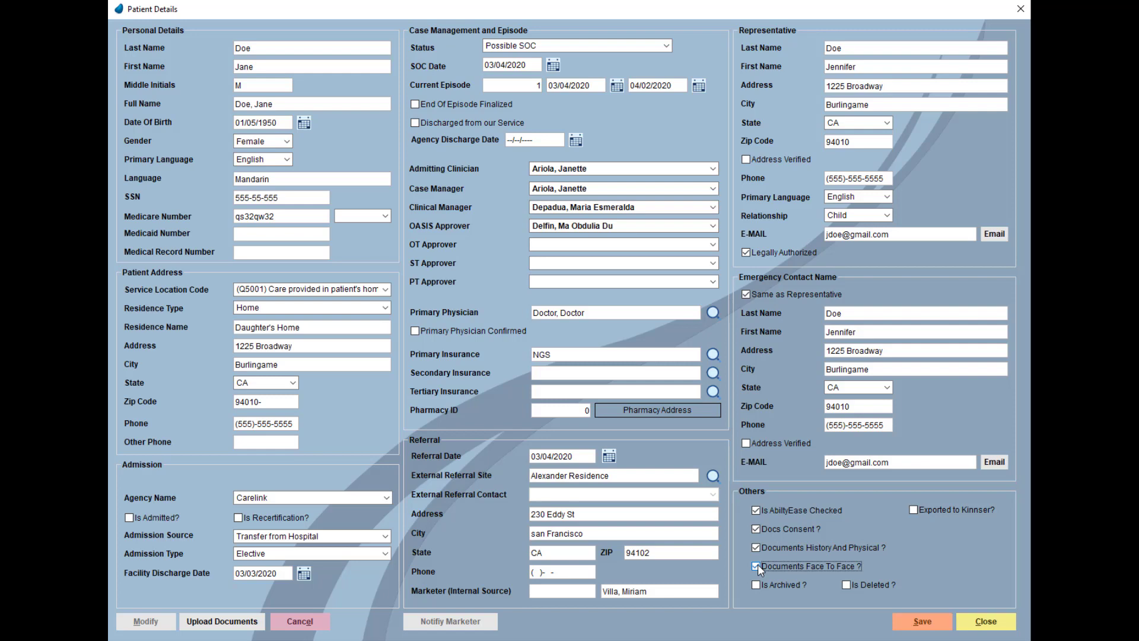
click(944, 631)
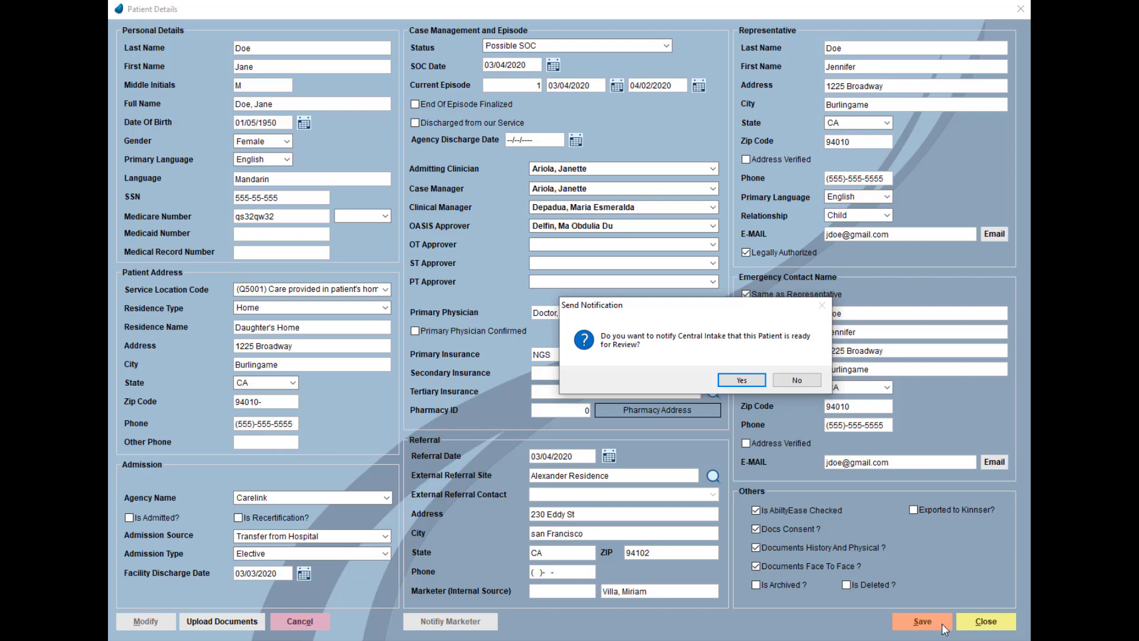
- Confirm the Central Intake notification and close Patient Details to return to the patient list
click(756, 383)
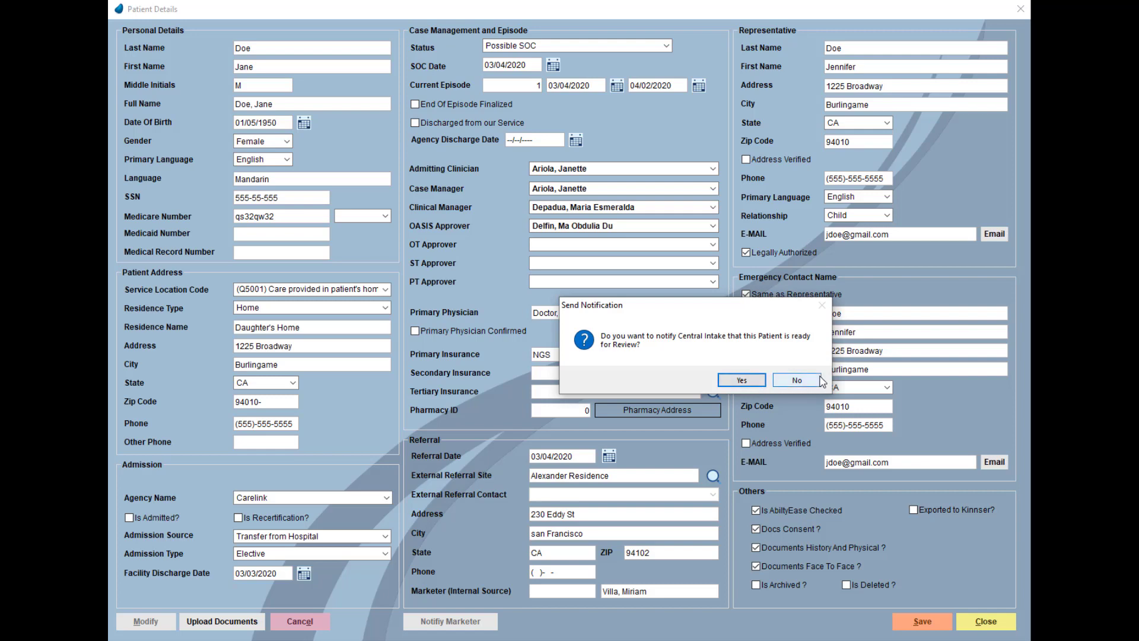
click(1002, 622)
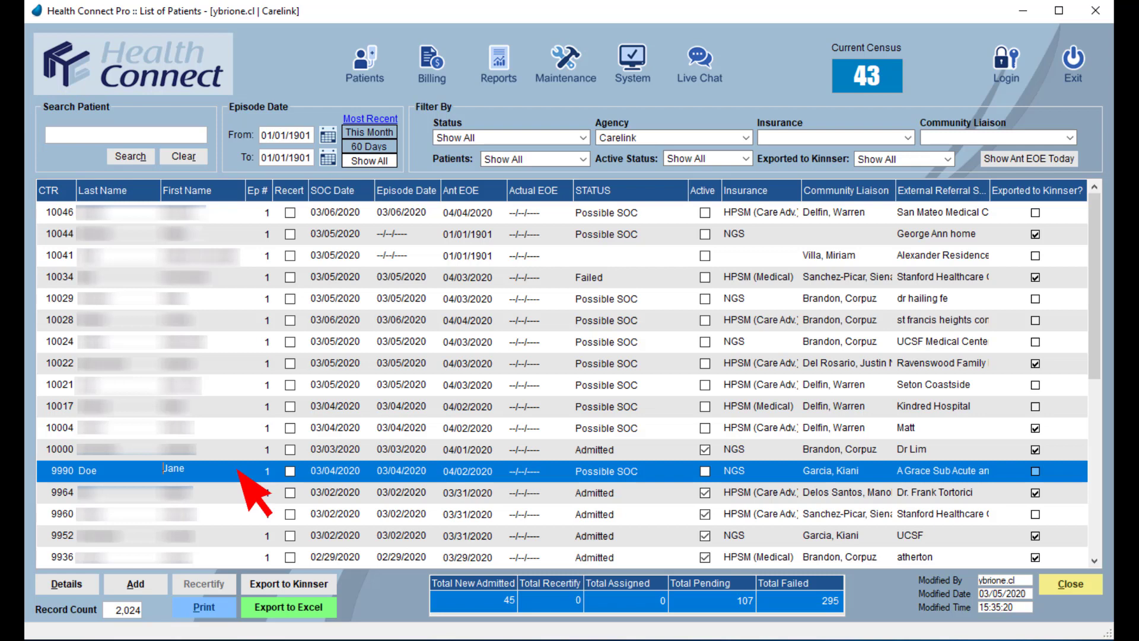
- Reopen the patient's details and set the SOC Date to 03/04/2020
click(83, 583)
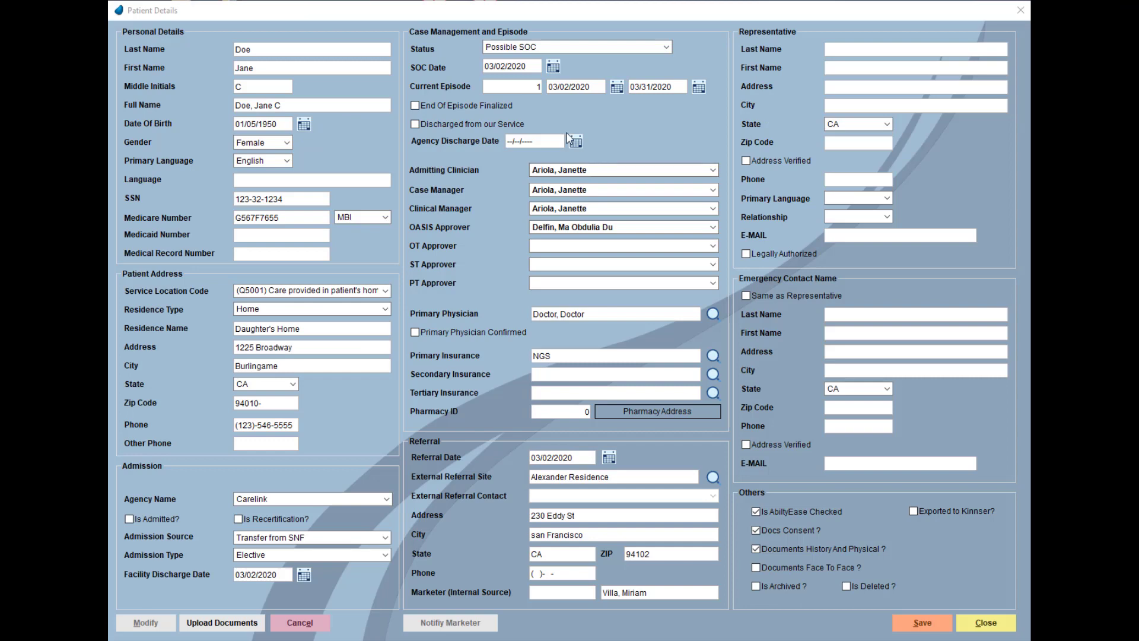
click(551, 68)
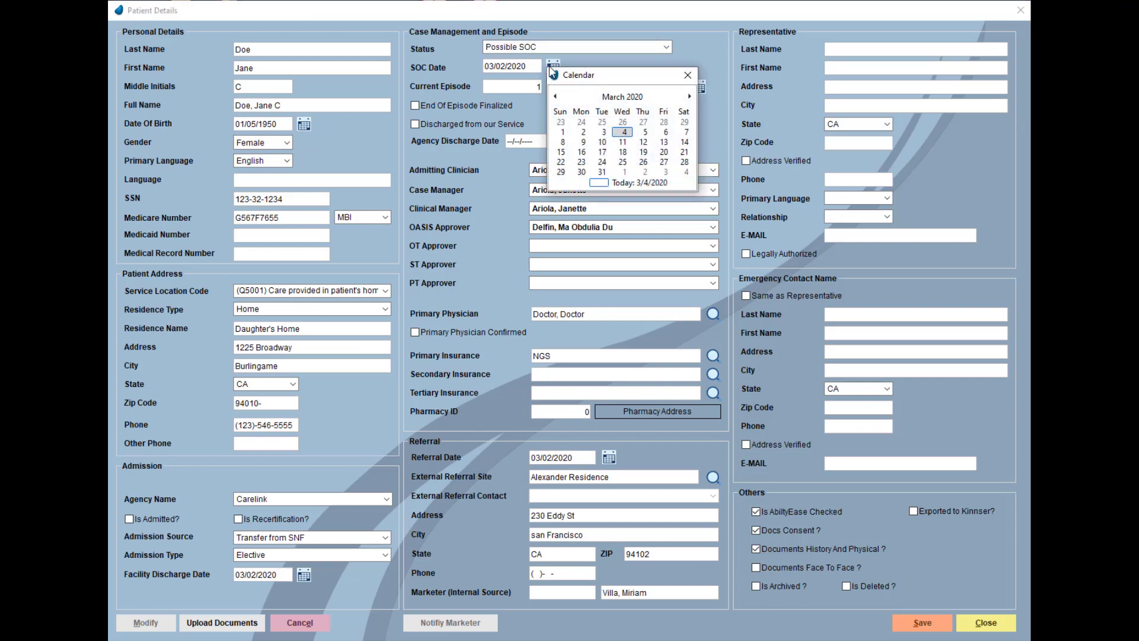
click(620, 133)
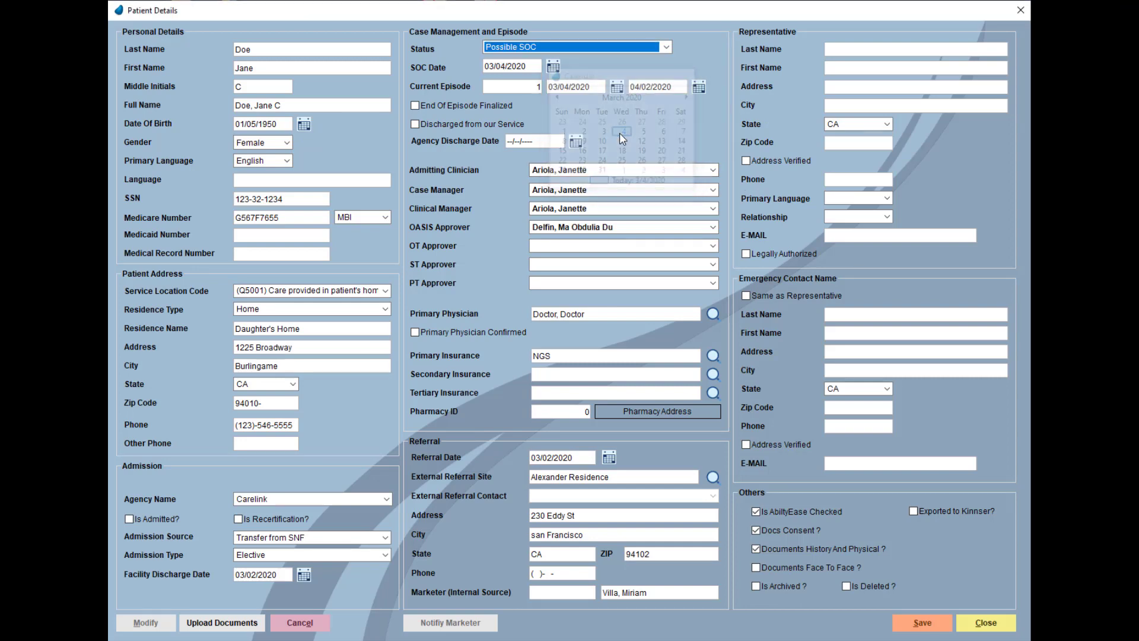
- Change the patient's status to Admitted and accept the resulting notification warning
click(666, 47)
scroll(668, 97, up, 5)
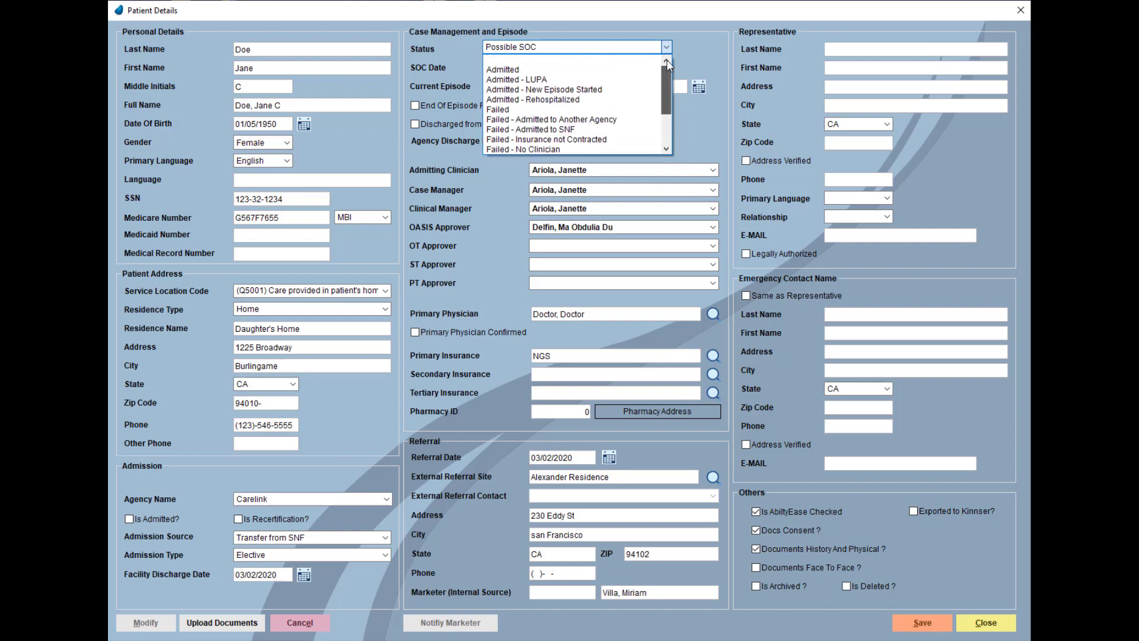
click(581, 60)
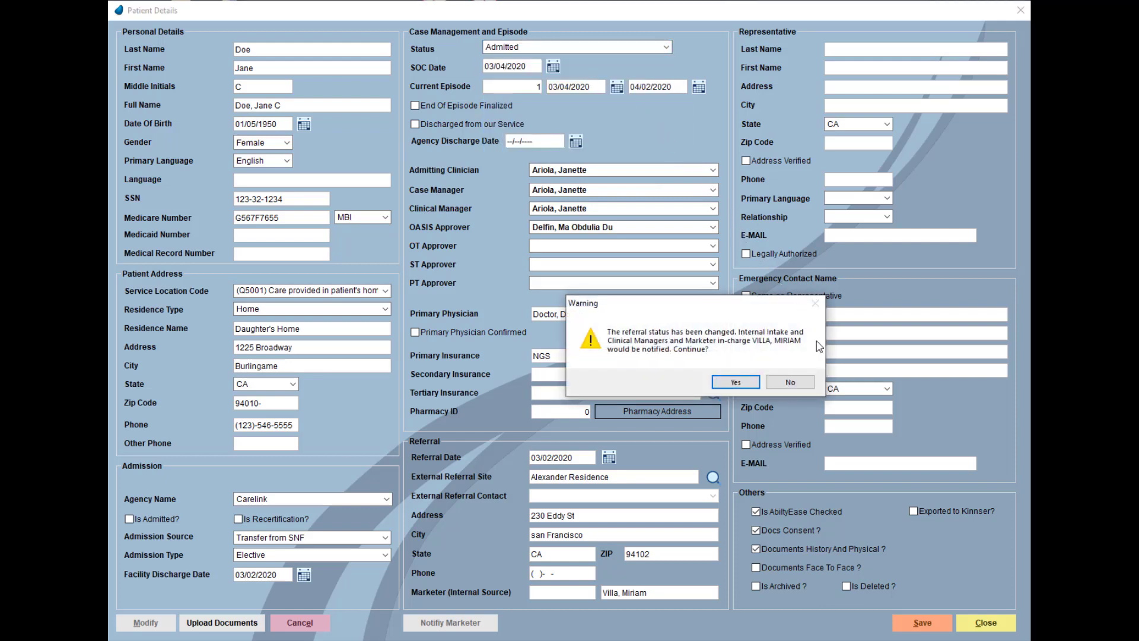
click(758, 384)
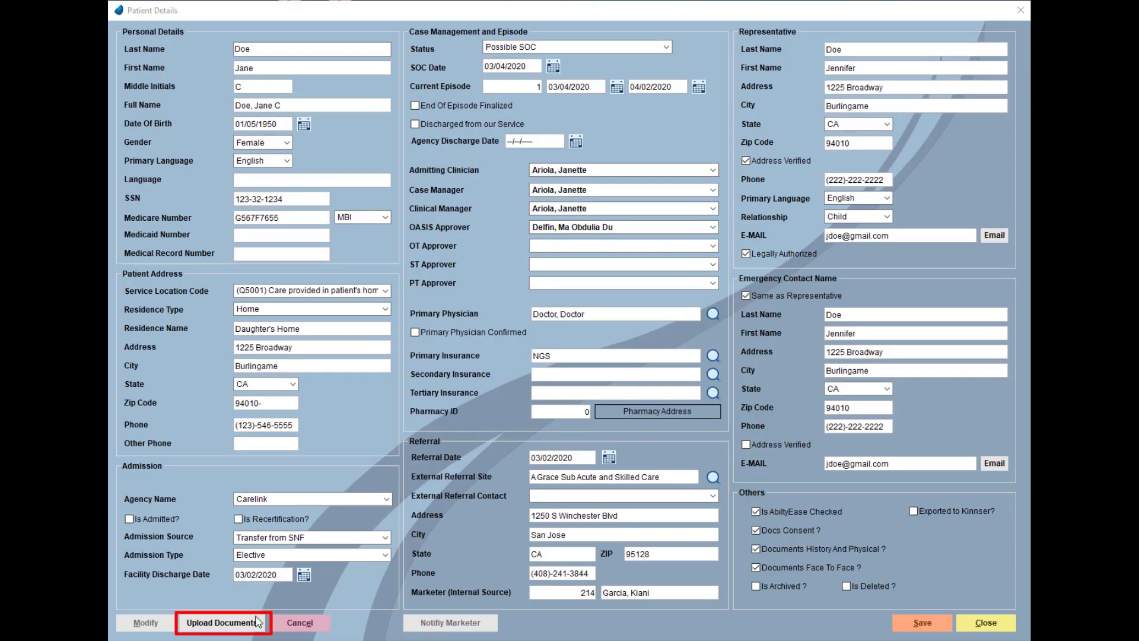
- Upload the History & Physical PDF with the comment 'H&P docs'
click(240, 624)
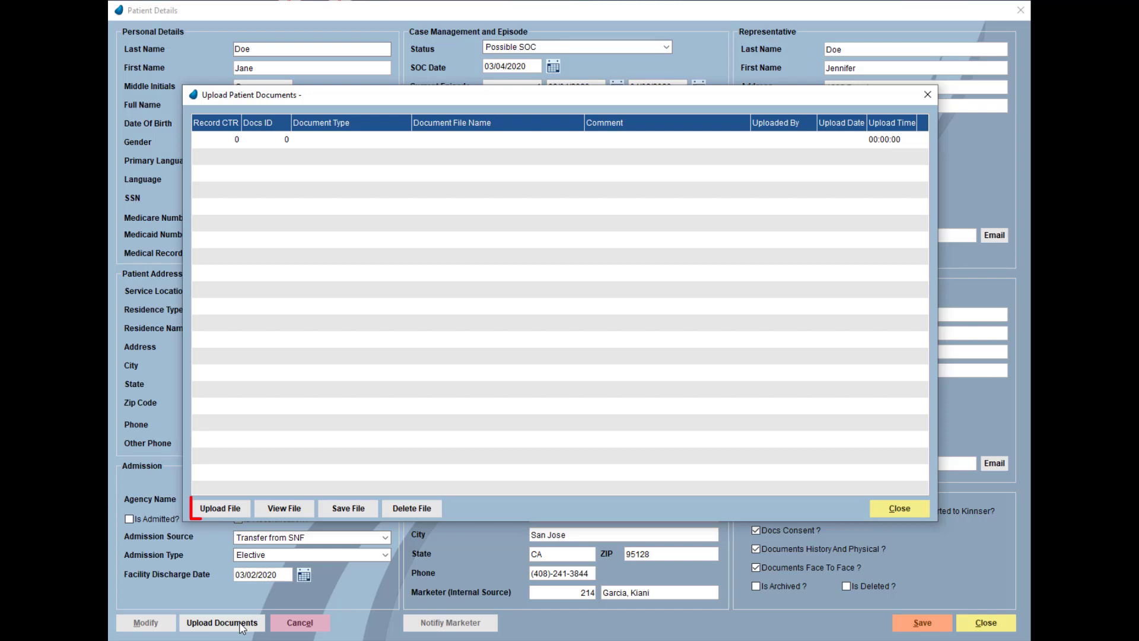
click(226, 511)
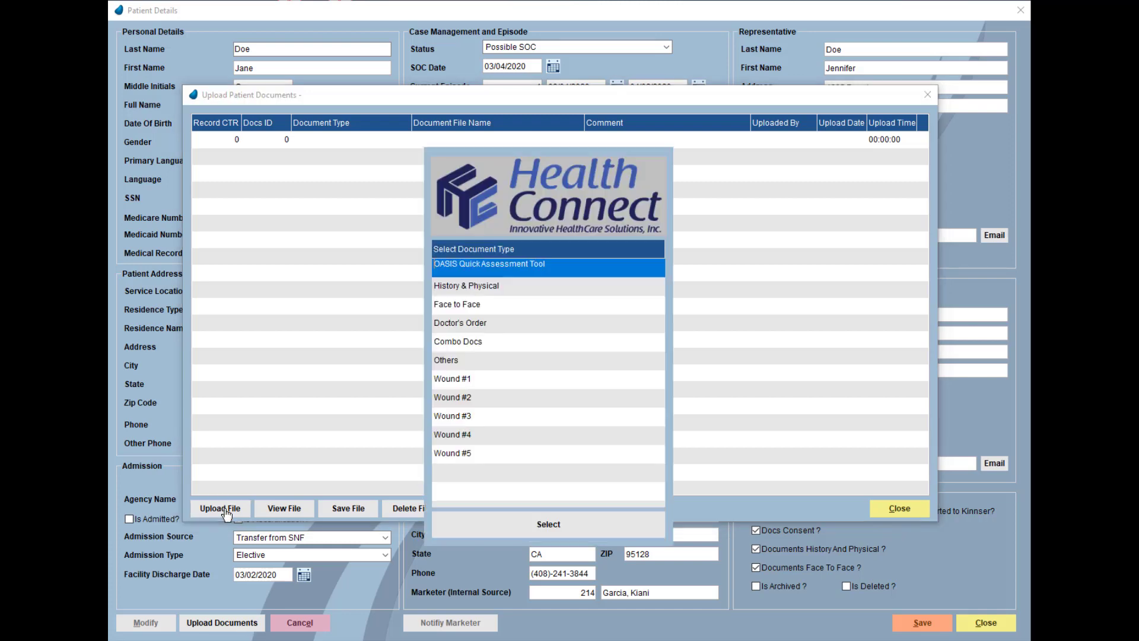
click(529, 290)
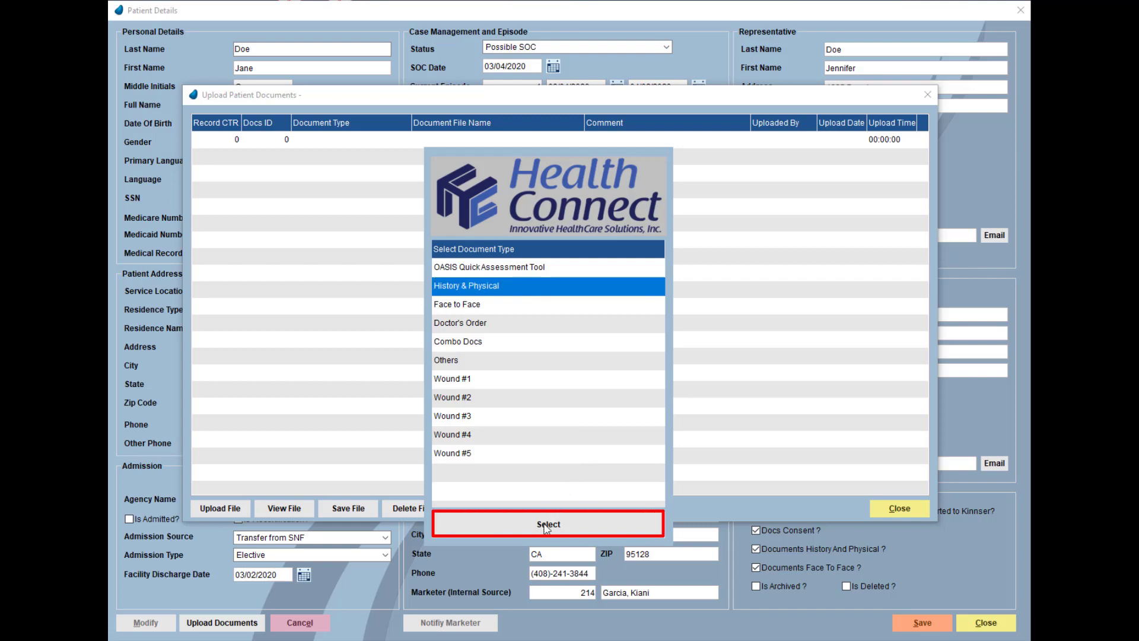
click(546, 526)
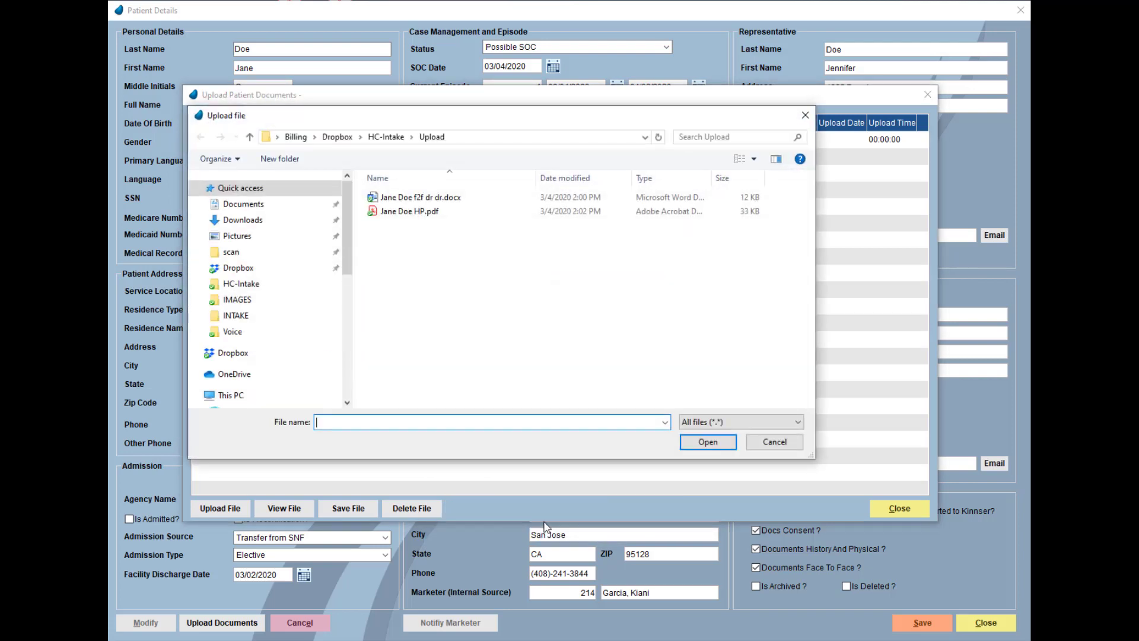
click(432, 213)
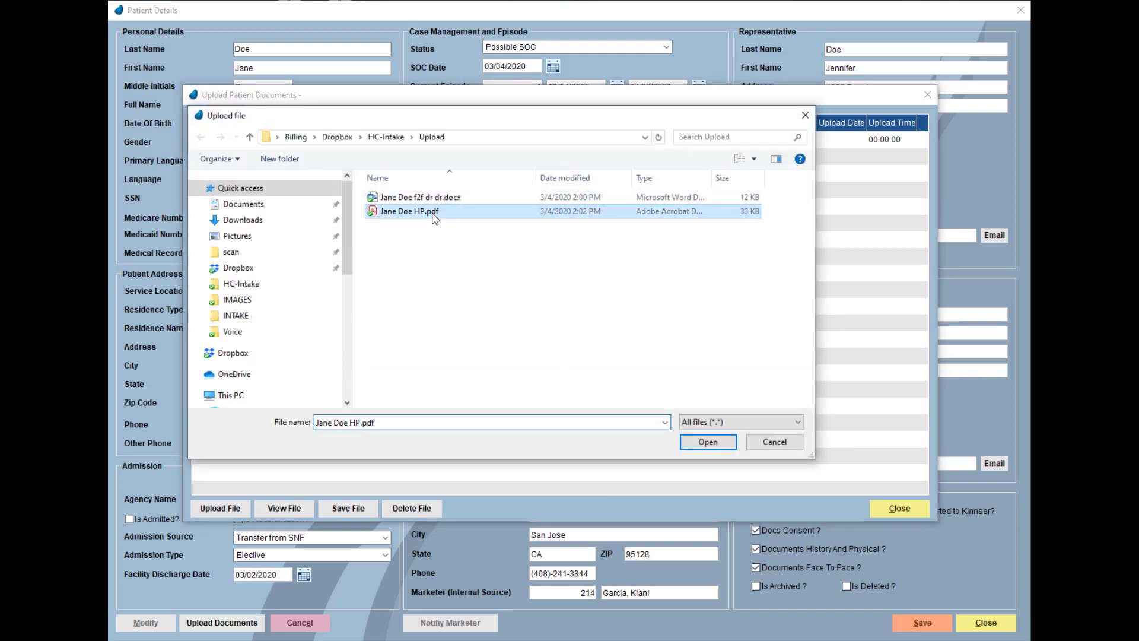
click(711, 443)
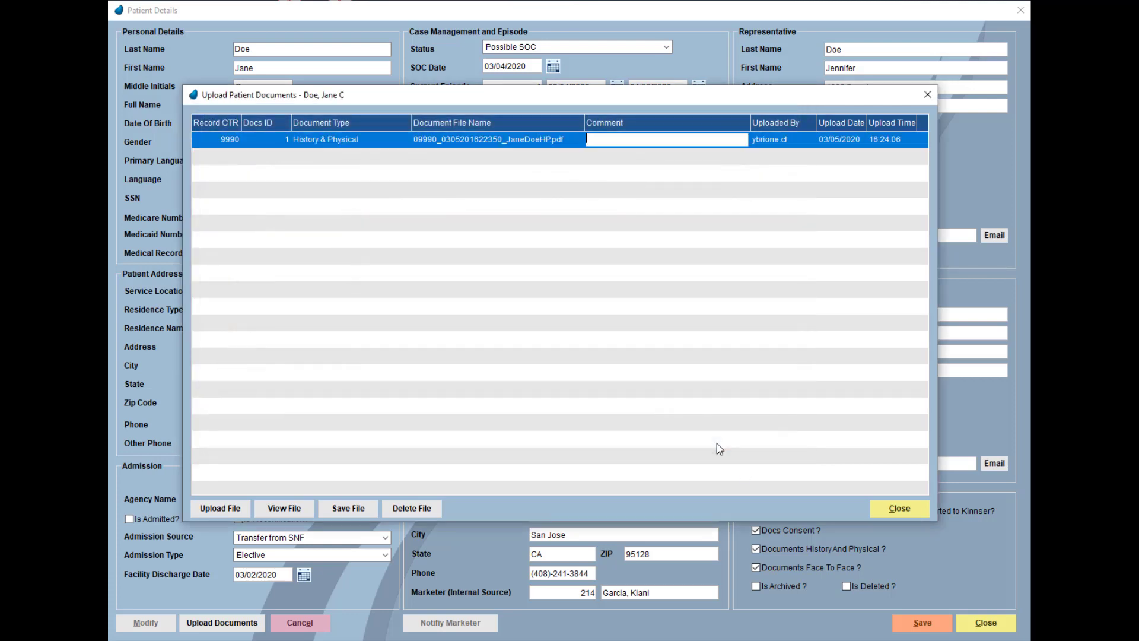
text(H&P docs)
- Upload the Face to Face file commented 'F2F docs', then select the History & Physical document
click(220, 510)
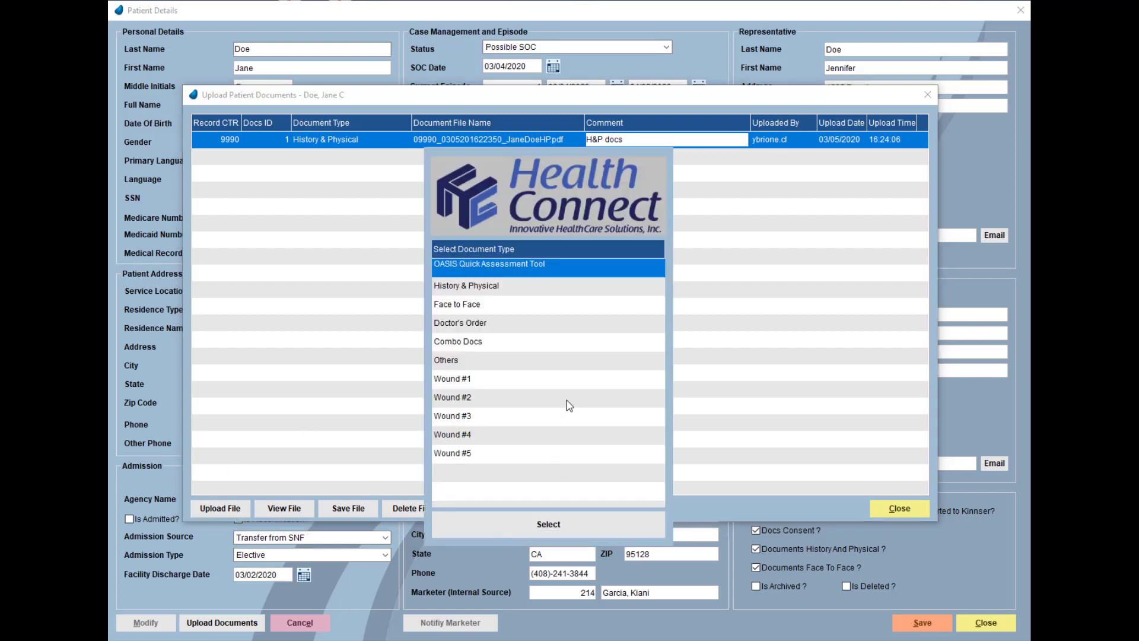
click(521, 304)
click(554, 530)
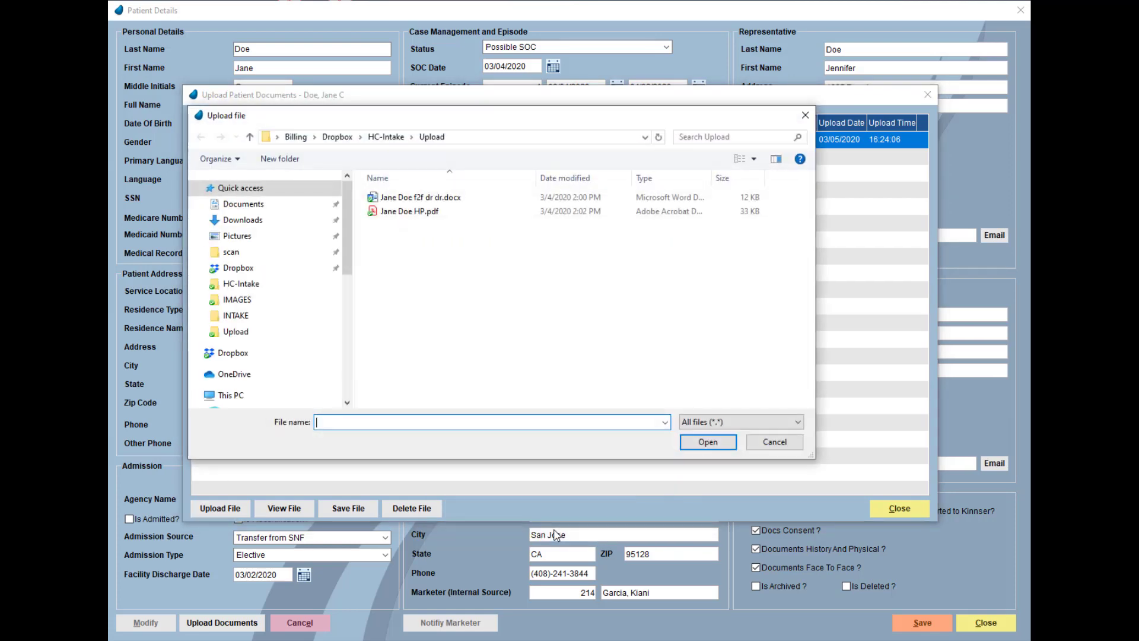
click(410, 211)
click(708, 441)
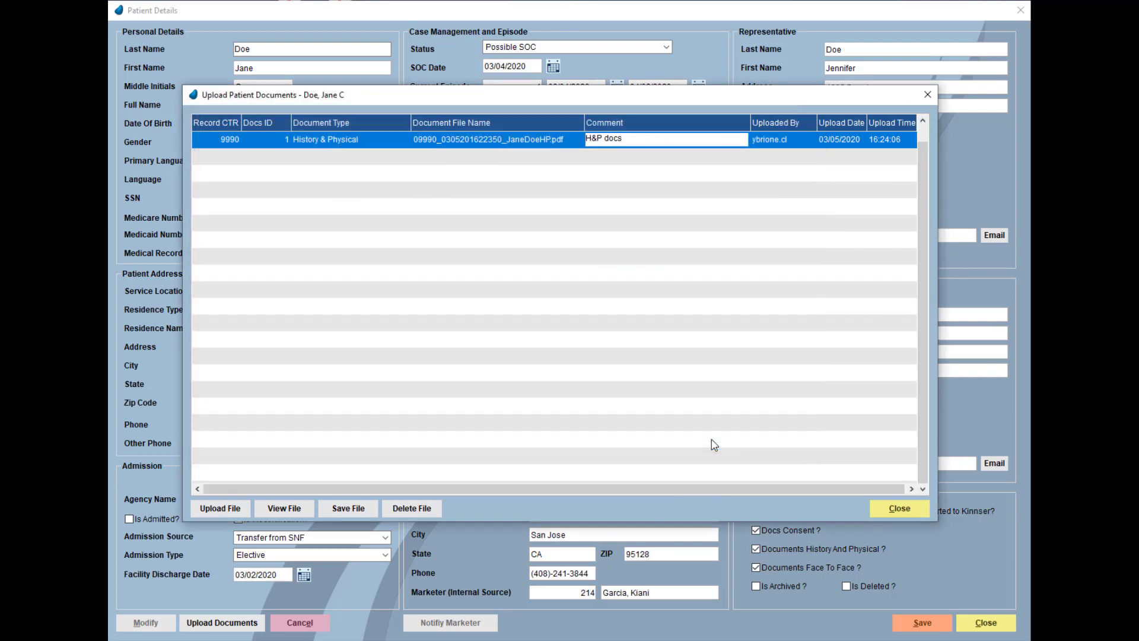
click(654, 158)
text(F2)
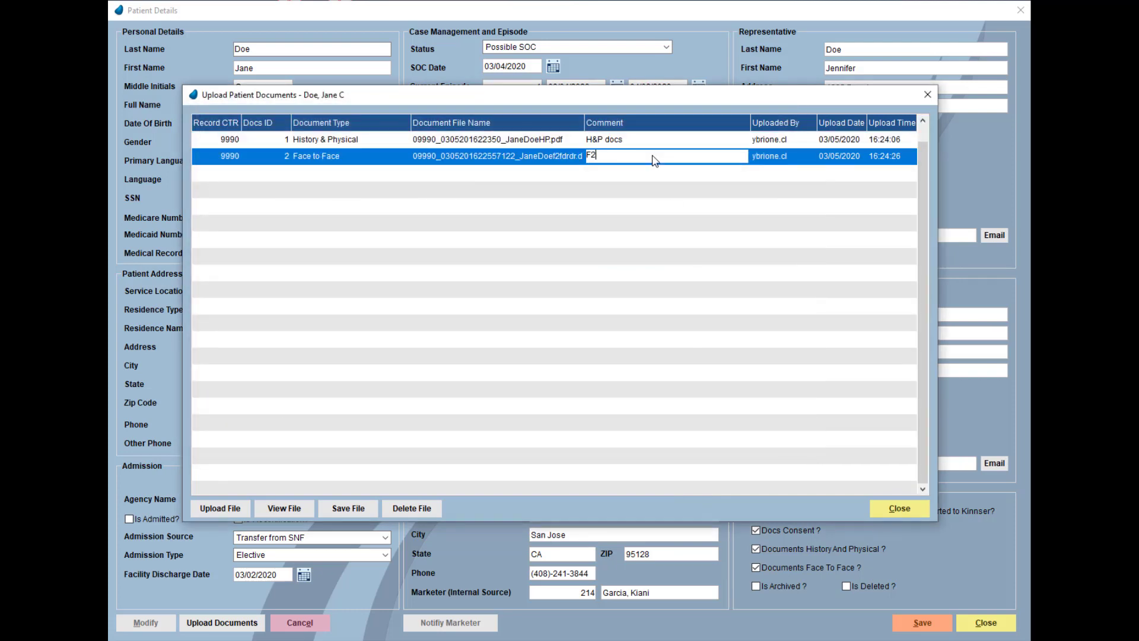
text(F docs)
click(899, 509)
click(221, 622)
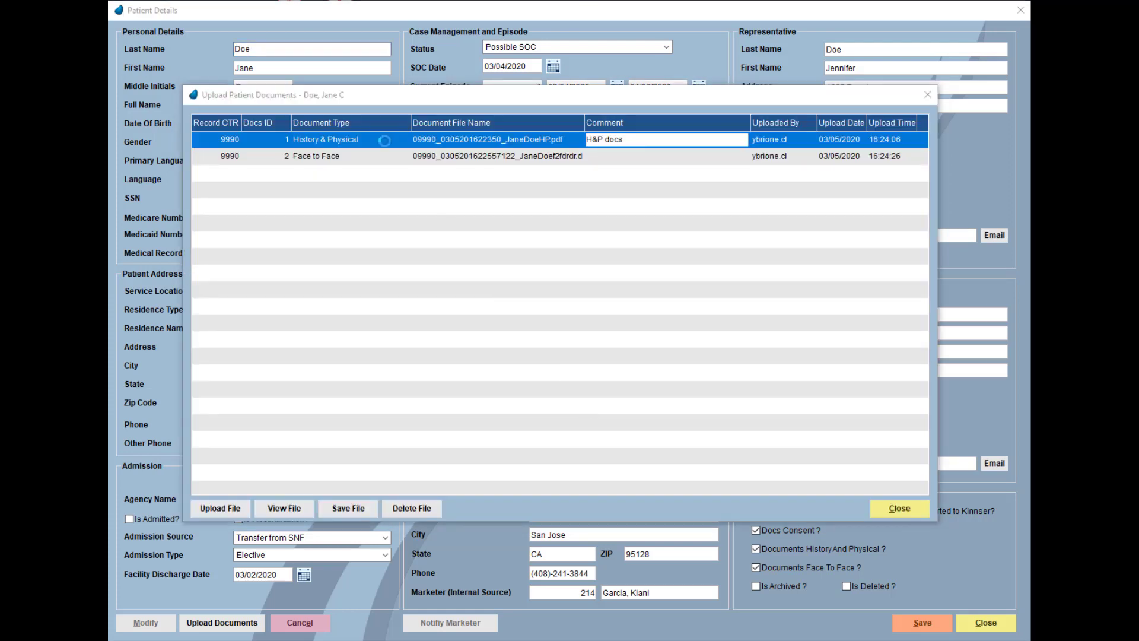
- View the uploaded History & Physical PDF in Adobe Acrobat
click(306, 511)
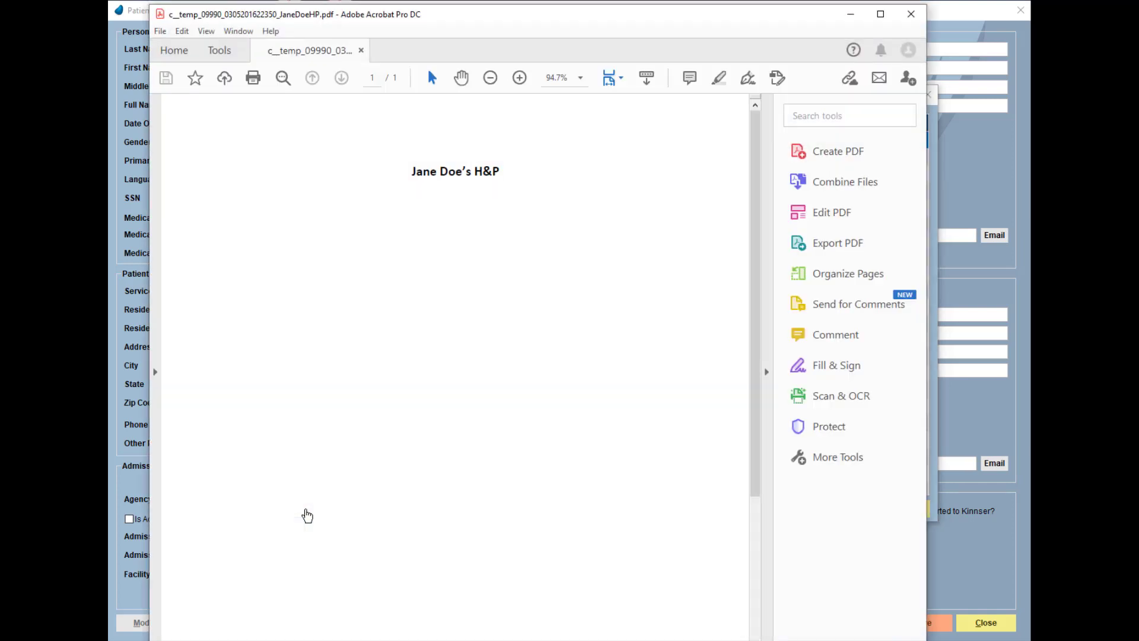